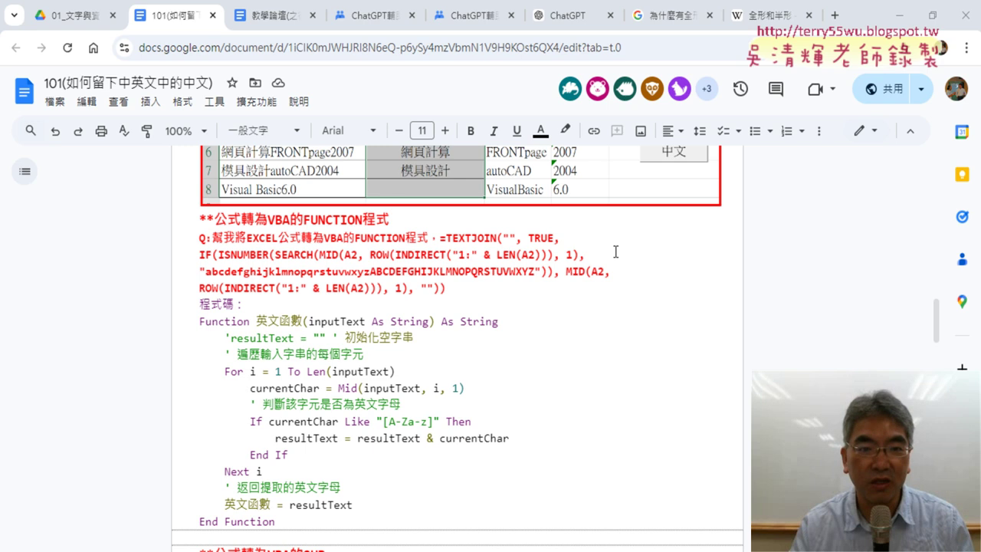
Step: Give the phrases 'EXCEL公式' and 'VBA的FUNCTION' in the VBA FUNCTION question a yellow highlight
{"action": "left_click_drag", "start_coordinate": [212, 239], "coordinate": [300, 239]}
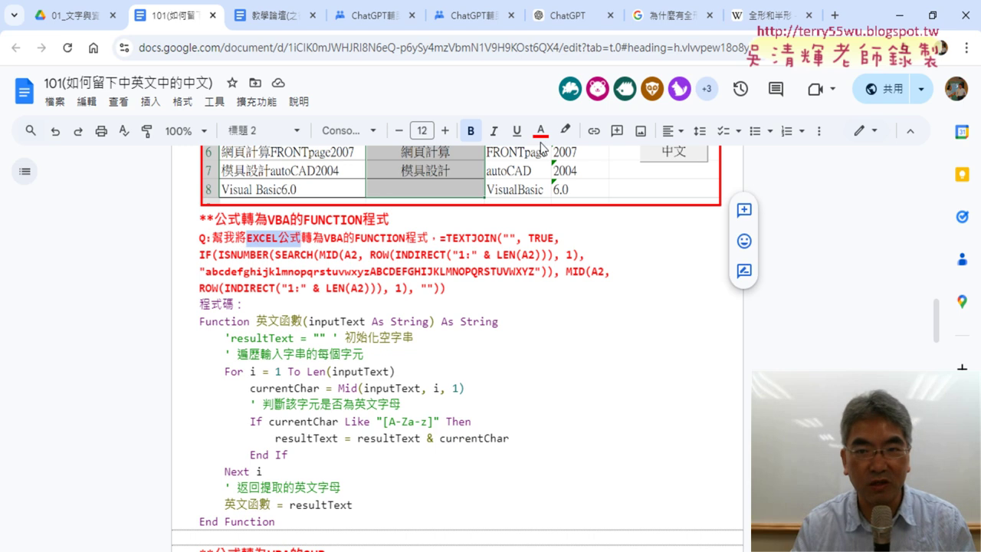
{"action": "left_click", "coordinate": [564, 130]}
{"action": "left_click", "coordinate": [618, 201]}
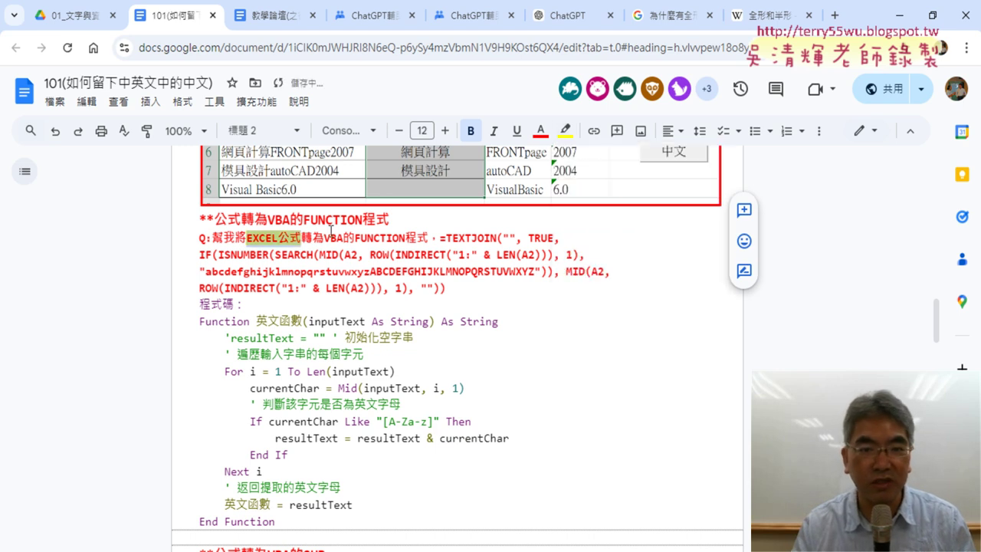
{"action": "left_click_drag", "start_coordinate": [323, 238], "coordinate": [417, 238]}
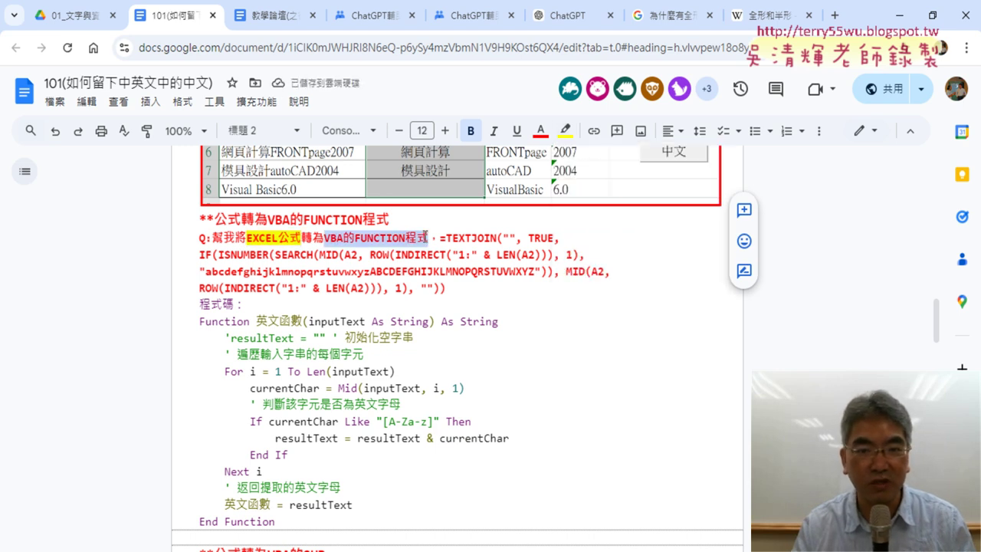
{"action": "left_click", "coordinate": [565, 130]}
{"action": "left_click", "coordinate": [617, 200]}
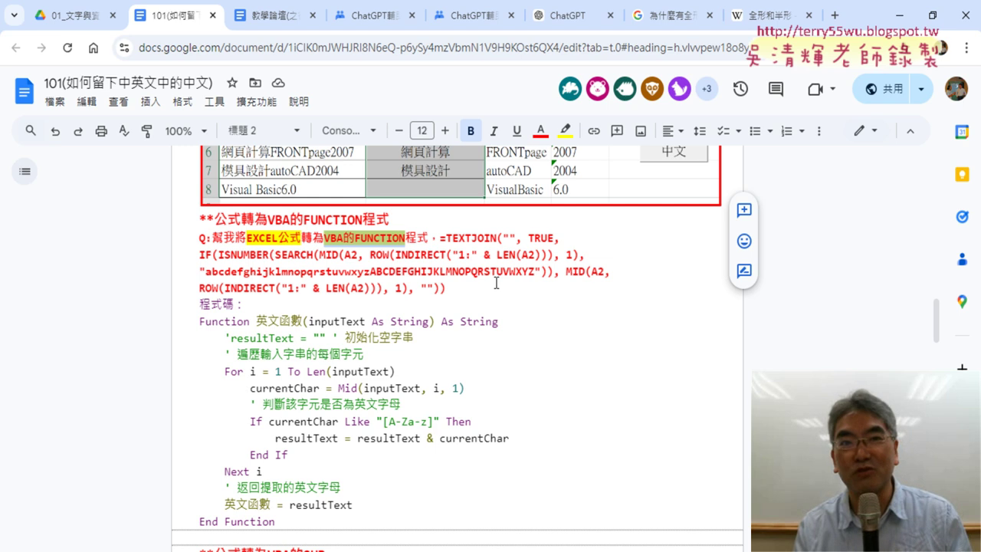
{"action": "left_click", "coordinate": [441, 238]}
{"action": "left_click_drag", "start_coordinate": [441, 238], "coordinate": [453, 290]}
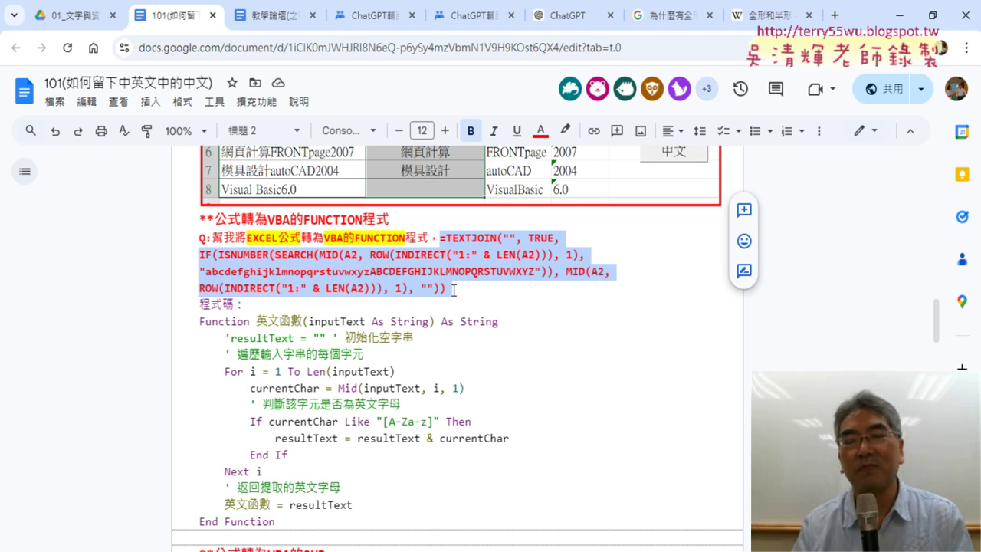
Step: Put curly braces { } around the English-extraction TEXTJOIN formula in the 取出所有英文 question
{"action": "scroll", "coordinate": [250, 199], "scroll_direction": "up", "scroll_amount": 6}
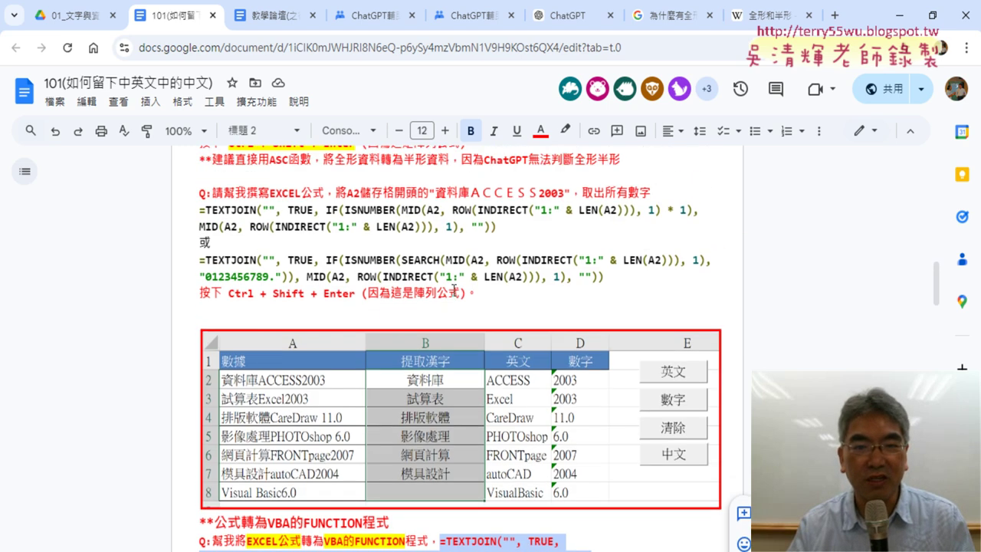
{"action": "mouse_move", "coordinate": [191, 219]}
{"action": "left_mouse_down"}
{"action": "mouse_move", "coordinate": [504, 280]}
{"action": "mouse_move", "coordinate": [472, 277]}
{"action": "left_mouse_up"}
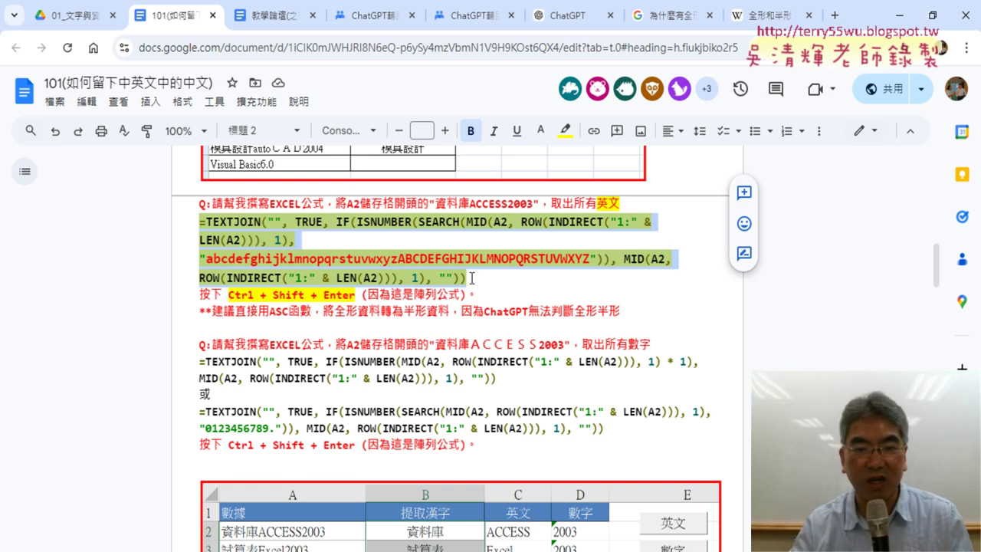
{"action": "left_click_drag", "start_coordinate": [226, 299], "coordinate": [356, 295]}
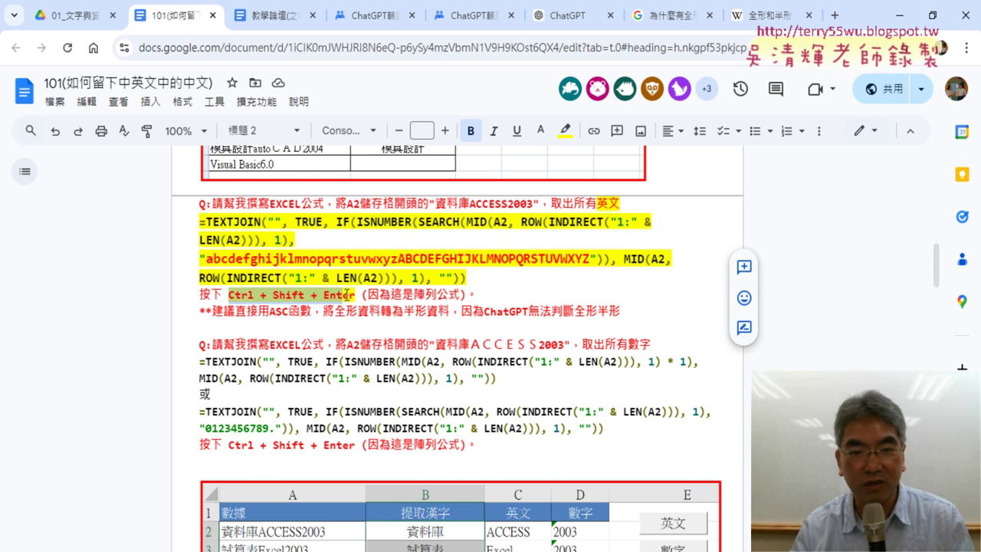
{"action": "left_click", "coordinate": [198, 218]}
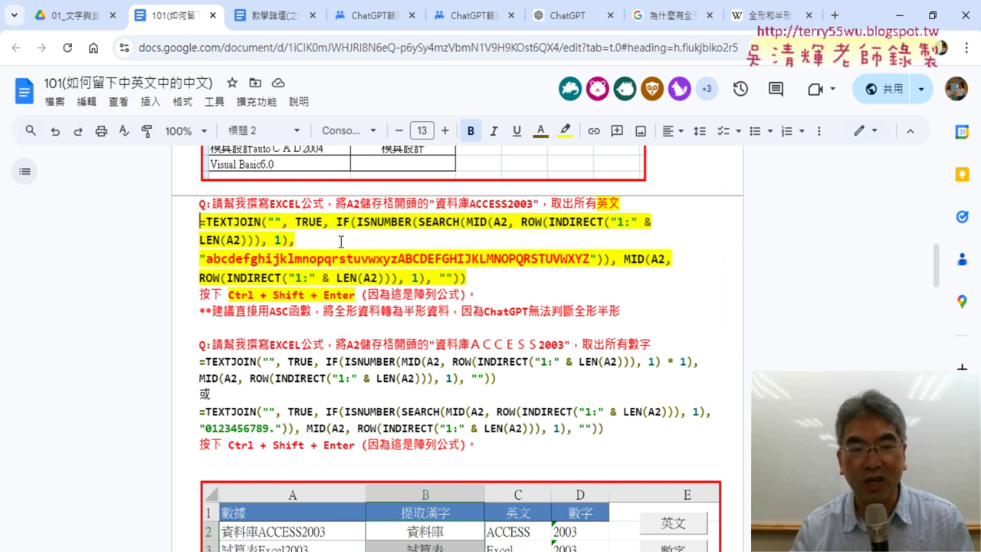
{"action": "type", "text": "{"}
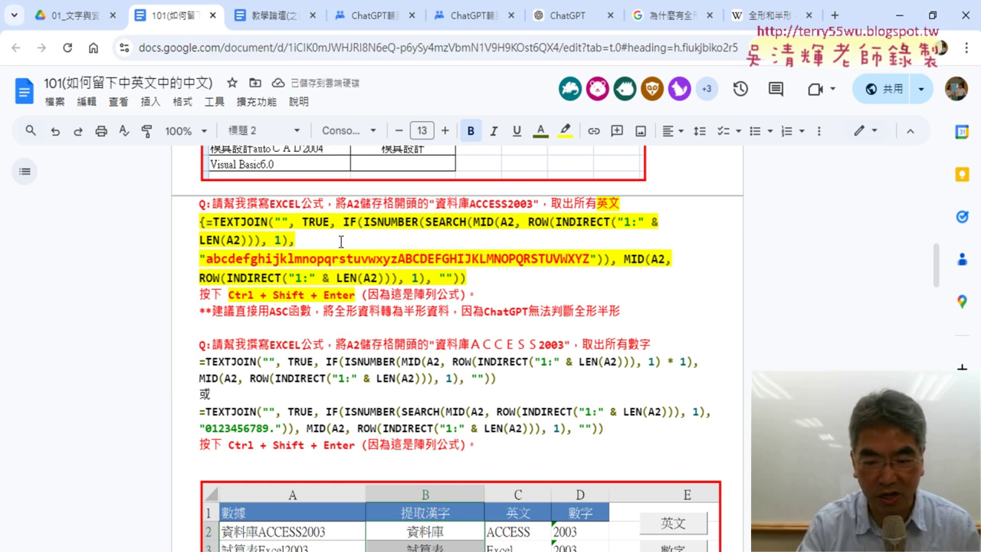
{"action": "type", "text": "}"}
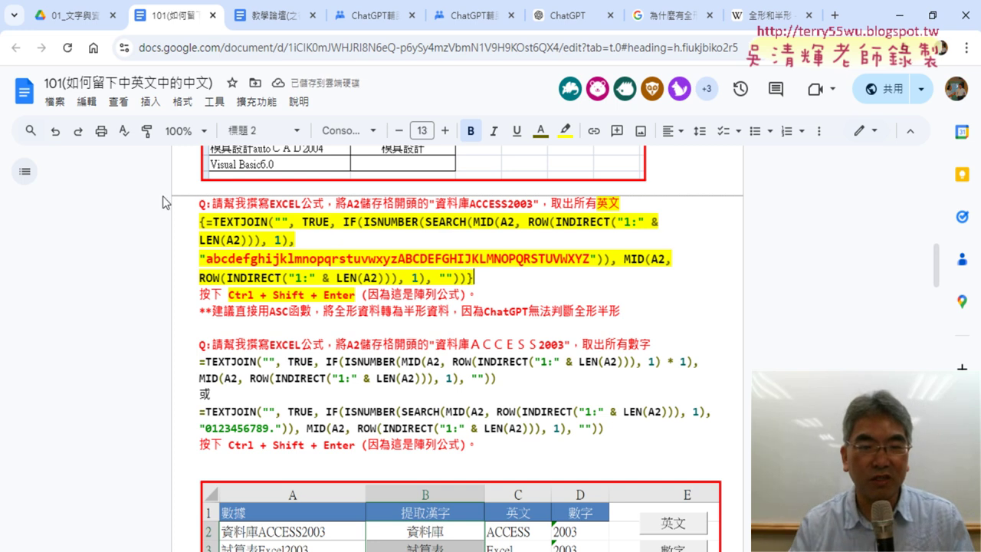
{"action": "left_click_drag", "start_coordinate": [207, 220], "coordinate": [583, 285]}
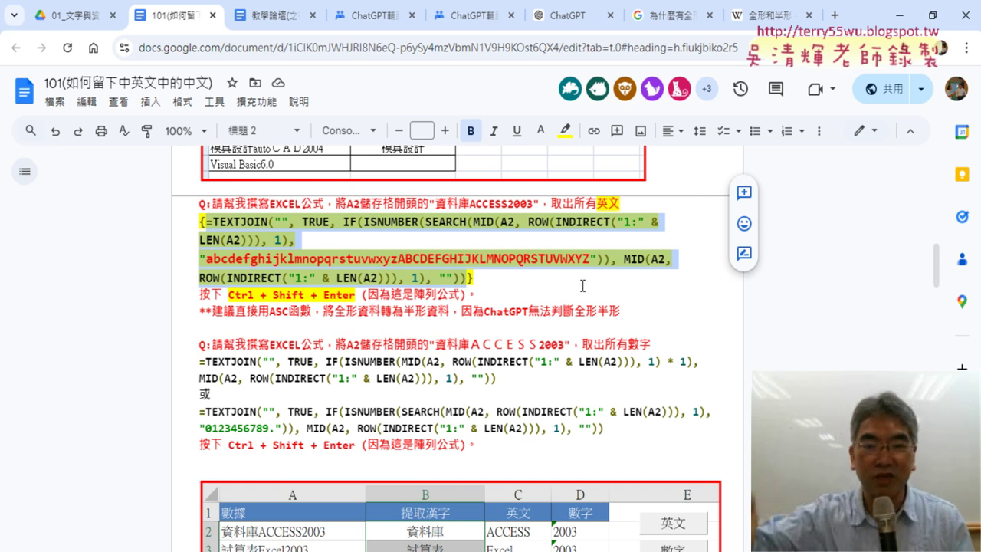
{"action": "scroll", "coordinate": [582, 285], "scroll_direction": "down", "scroll_amount": 1}
{"action": "scroll", "coordinate": [590, 285], "scroll_direction": "down", "scroll_amount": 4}
{"action": "scroll", "coordinate": [598, 286], "scroll_direction": "down", "scroll_amount": 2}
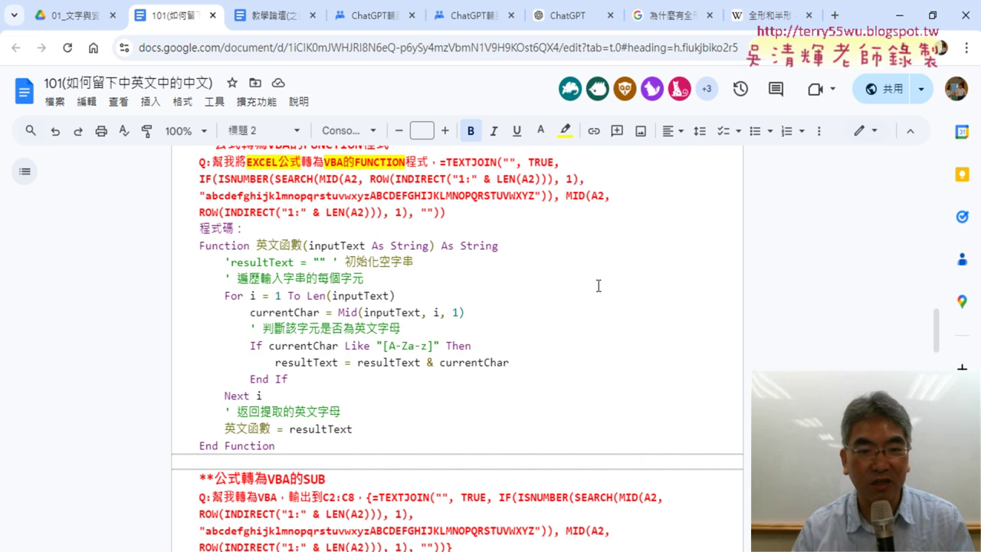
{"action": "mouse_move", "coordinate": [226, 297]}
{"action": "left_mouse_down"}
{"action": "mouse_move", "coordinate": [287, 389]}
{"action": "mouse_move", "coordinate": [175, 295]}
{"action": "left_mouse_up"}
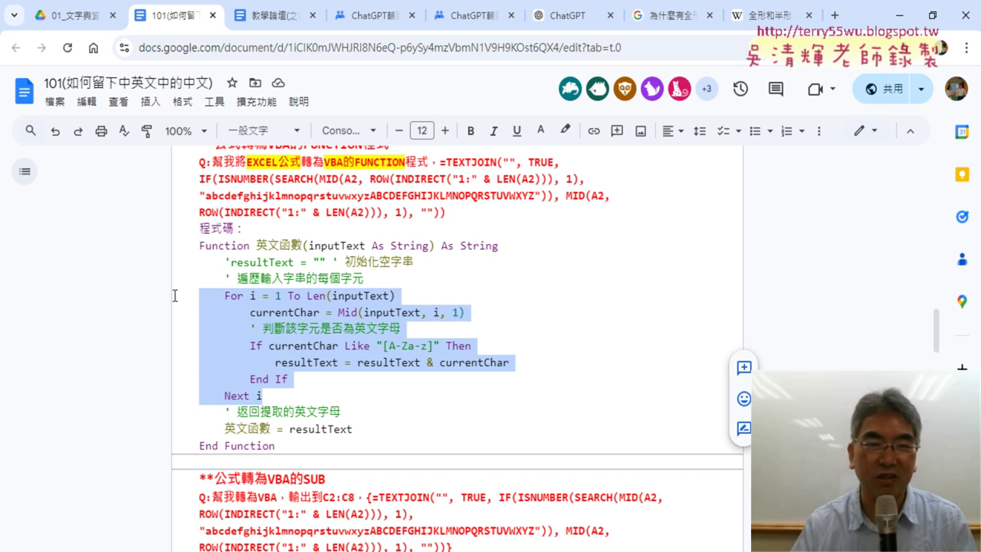
{"action": "scroll", "coordinate": [175, 295], "scroll_direction": "up", "scroll_amount": 3}
{"action": "scroll", "coordinate": [175, 295], "scroll_direction": "up", "scroll_amount": 3}
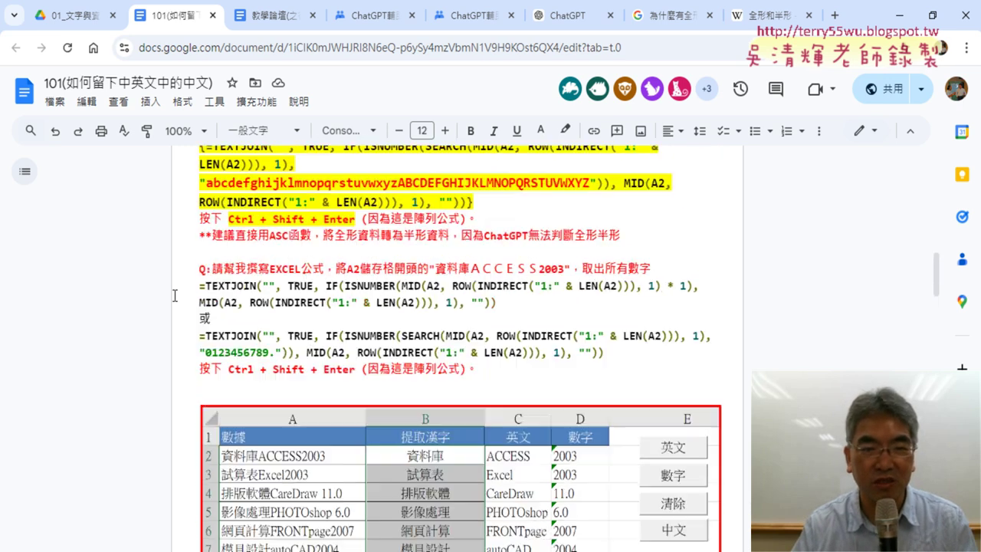
{"action": "scroll", "coordinate": [175, 295], "scroll_direction": "up", "scroll_amount": 1}
Step: Delete the opening { and closing } braces around the English-extraction TEXTJOIN formula
{"action": "left_click", "coordinate": [196, 222]}
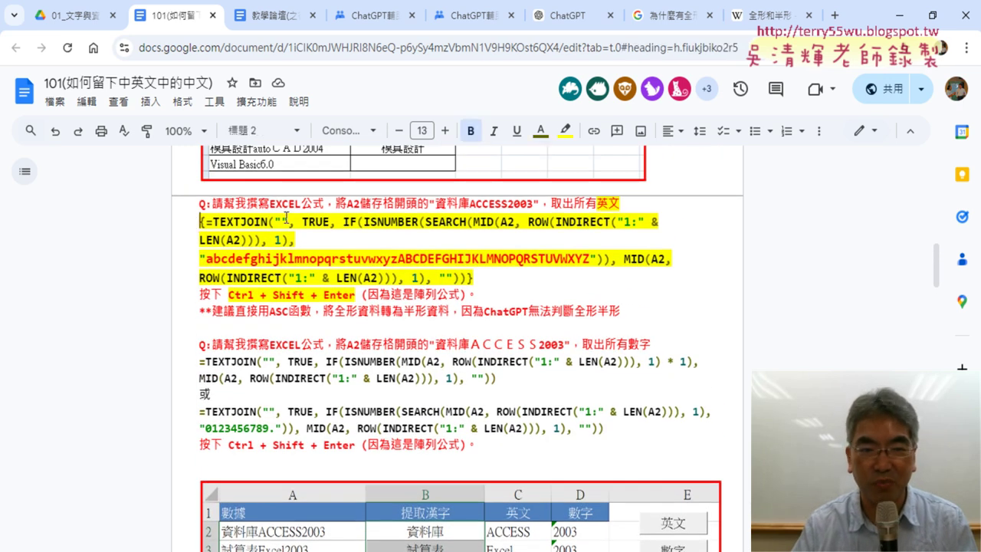
{"action": "key", "text": "Delete"}
{"action": "key", "text": "Down"}
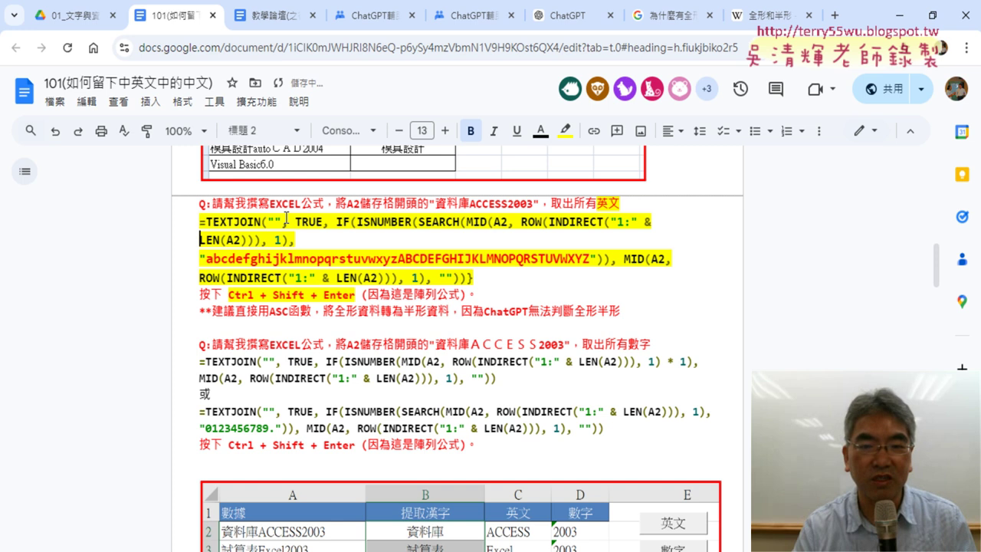
{"action": "left_click", "coordinate": [494, 275]}
{"action": "key", "text": "BackSpace"}
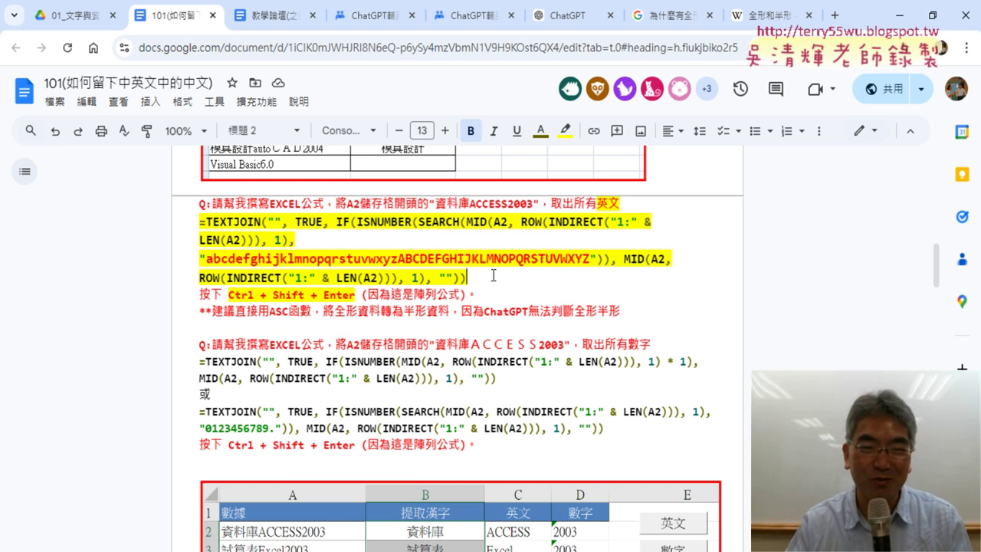
{"action": "scroll", "coordinate": [494, 275], "scroll_direction": "down", "scroll_amount": 5}
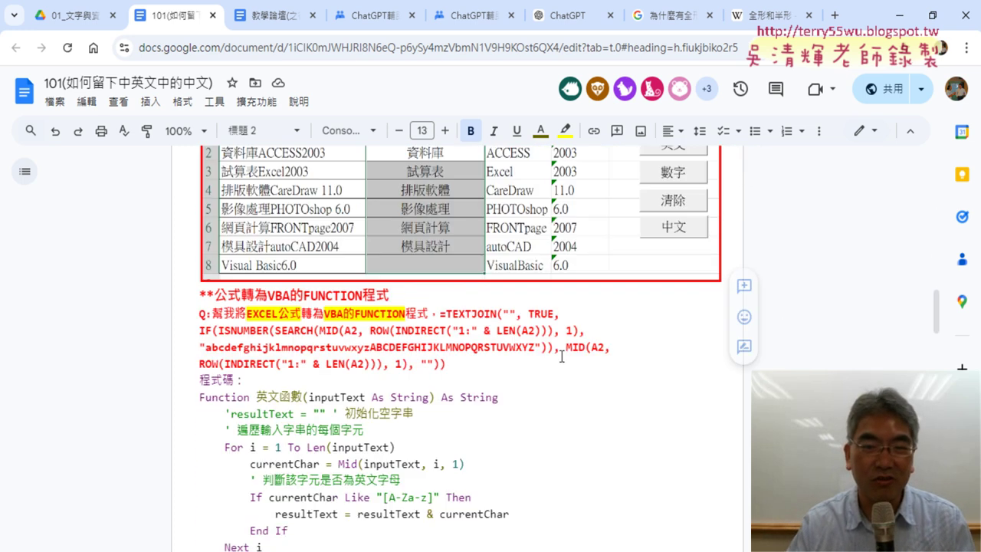
{"action": "left_click_drag", "start_coordinate": [213, 313], "coordinate": [429, 315]}
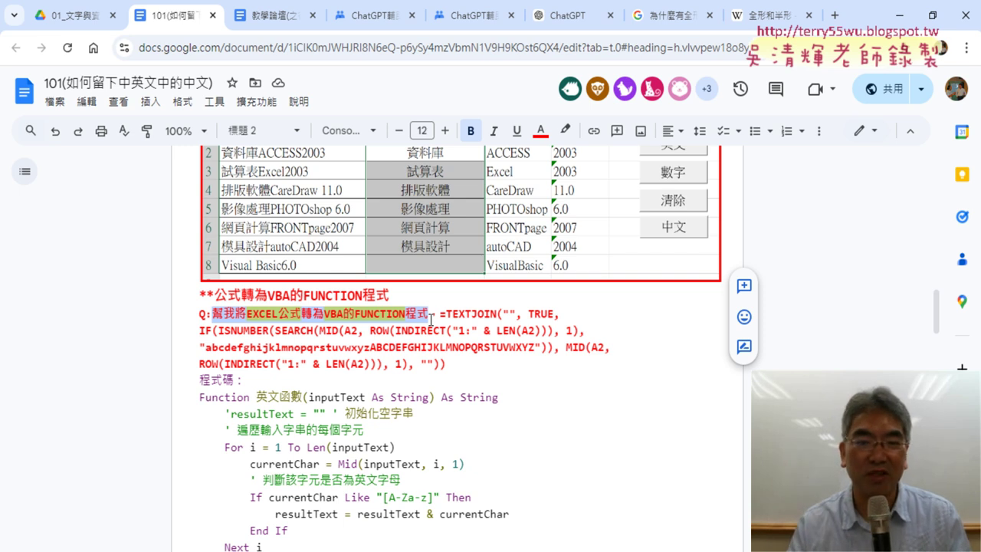
{"action": "scroll", "coordinate": [393, 393], "scroll_direction": "down", "scroll_amount": 2}
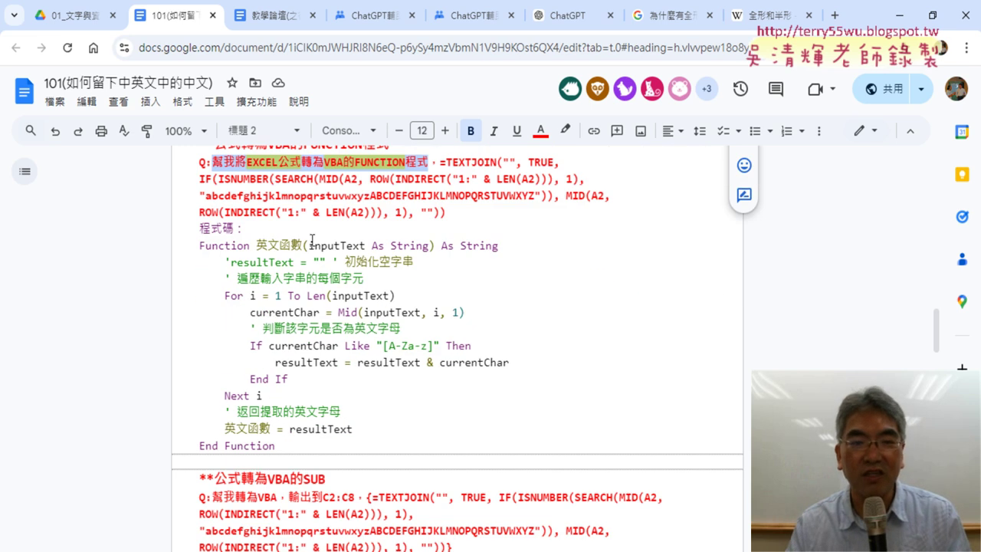
{"action": "left_click", "coordinate": [898, 15]}
Step: Bring the VBA editor forward, move it fully on screen and widen it to show full lines
{"action": "left_click", "coordinate": [28, 73]}
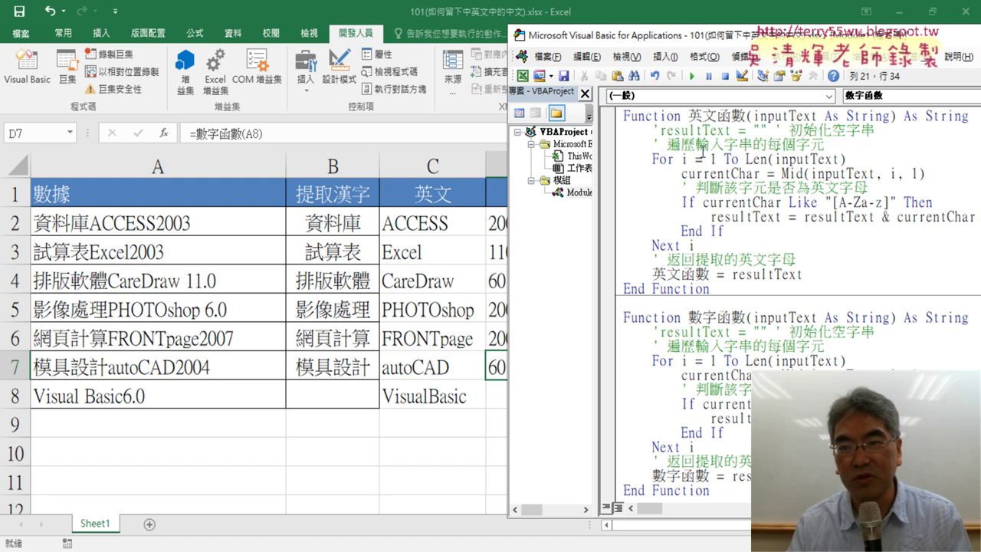
{"action": "left_click_drag", "start_coordinate": [708, 35], "coordinate": [472, 23]}
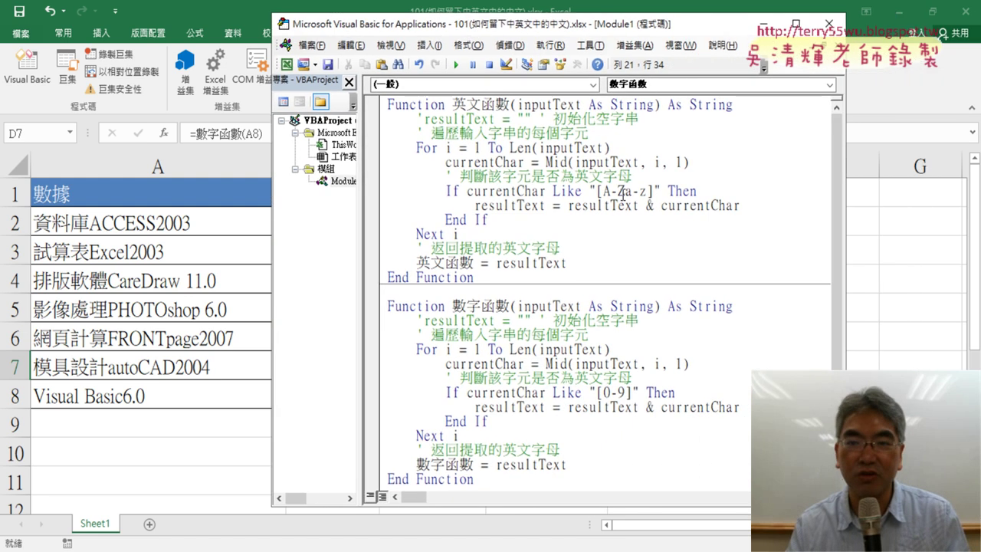
{"action": "left_click_drag", "start_coordinate": [835, 227], "coordinate": [928, 227]}
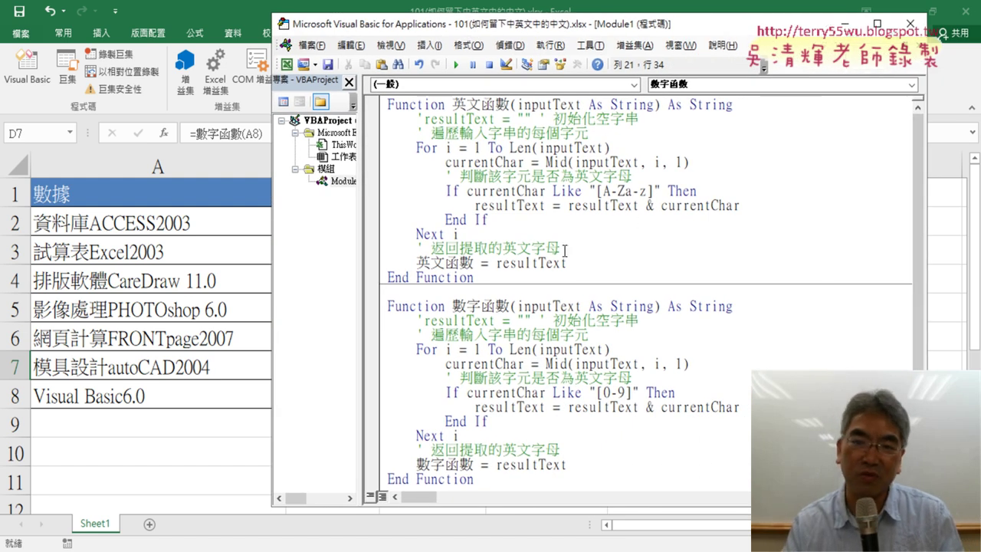
Step: Select the 英文函數 code, then the 0-9 range in 數字函數's Like pattern
{"action": "left_click_drag", "start_coordinate": [576, 262], "coordinate": [389, 121]}
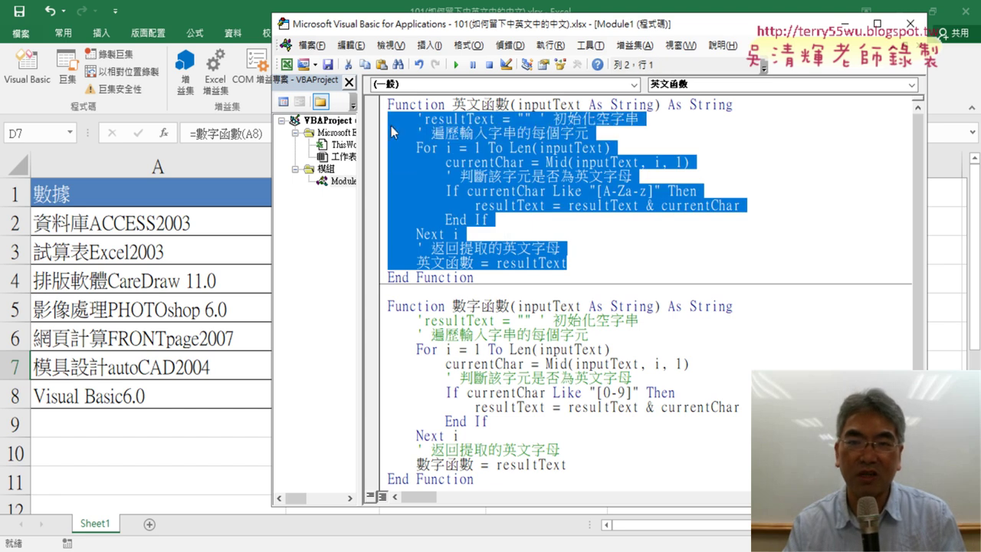
{"action": "left_click", "coordinate": [531, 162]}
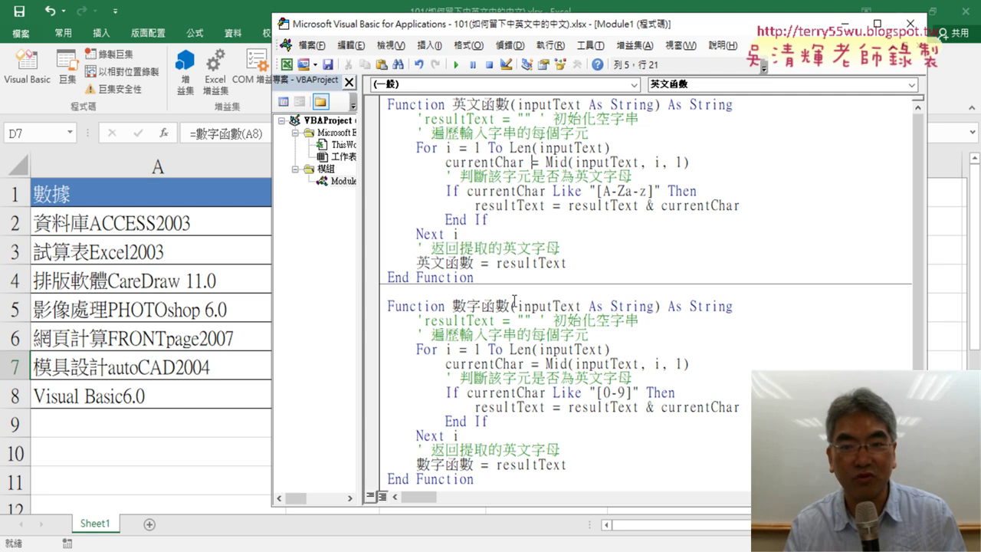
{"action": "left_click_drag", "start_coordinate": [475, 282], "coordinate": [385, 105]}
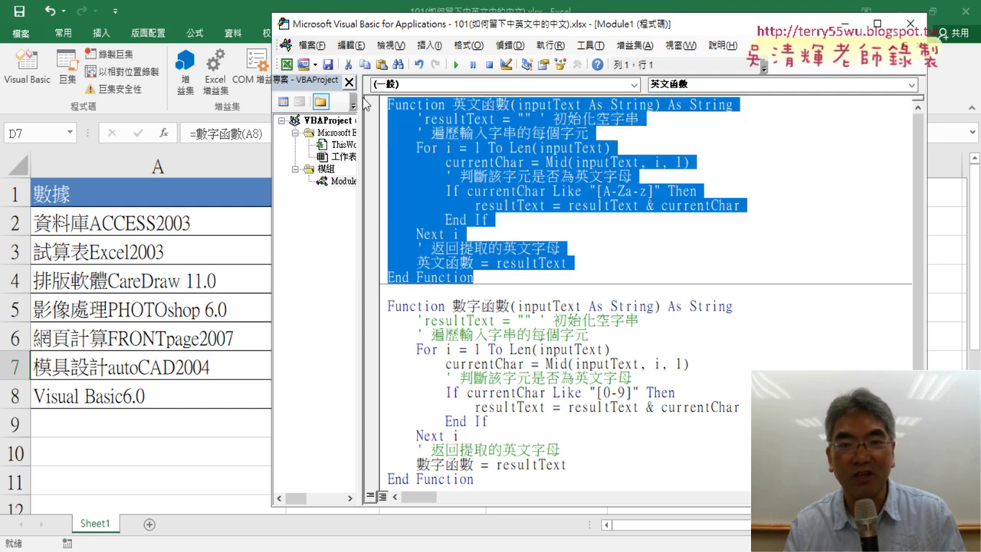
{"action": "scroll", "coordinate": [662, 369], "scroll_direction": "down", "scroll_amount": 1}
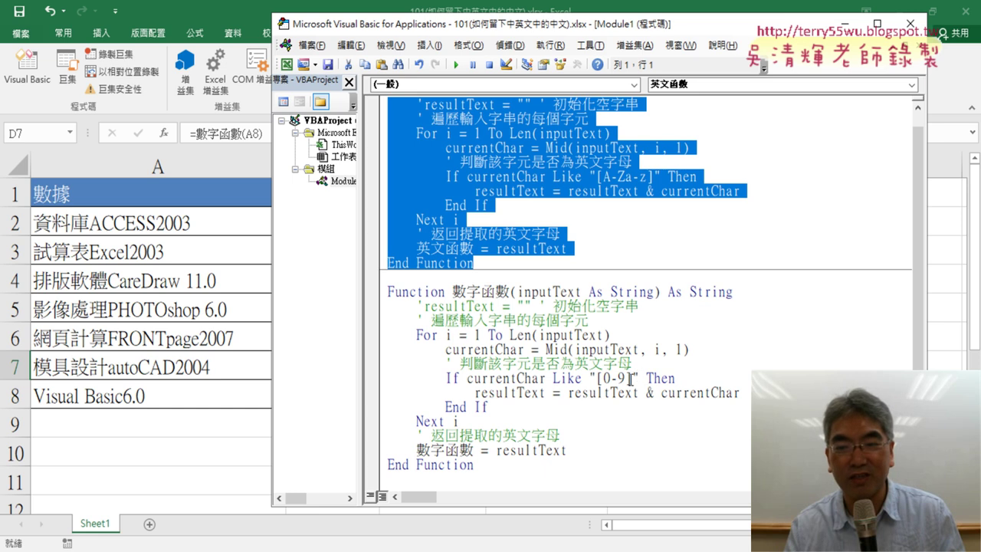
{"action": "left_click_drag", "start_coordinate": [627, 377], "coordinate": [603, 378]}
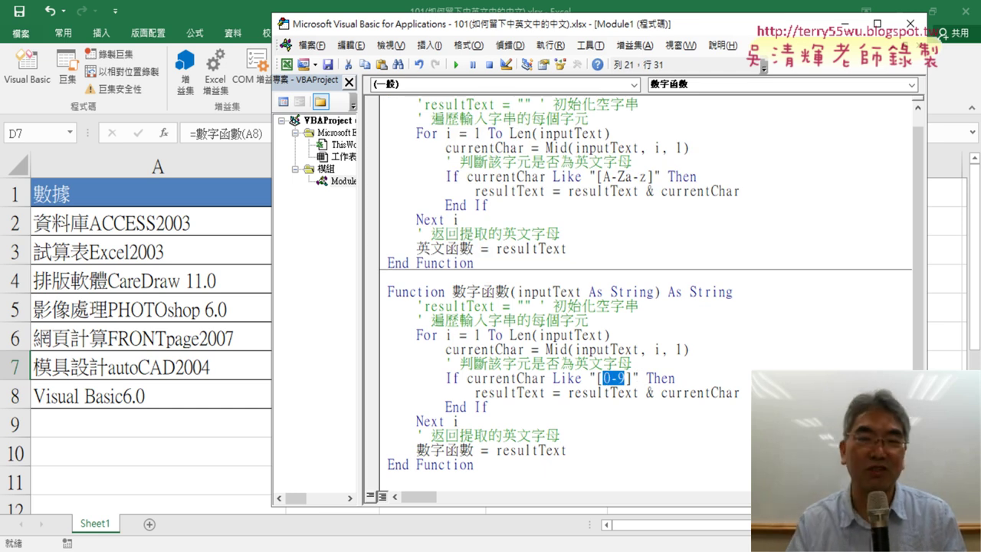
{"action": "left_click_drag", "start_coordinate": [611, 28], "coordinate": [857, 41]}
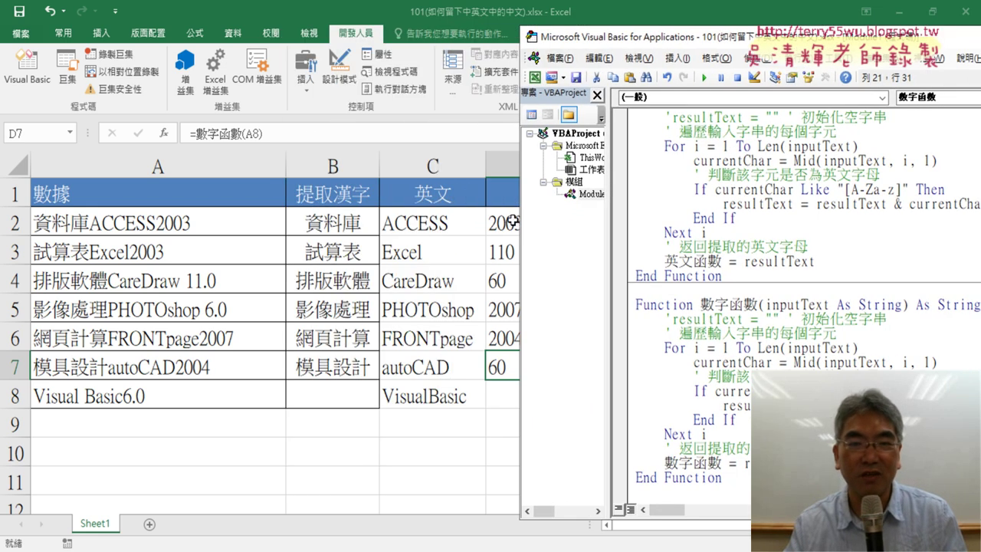
Step: Check the arguments of D2's 數字函數 formula and fill it down to row 8
{"action": "left_click", "coordinate": [510, 223]}
{"action": "left_click", "coordinate": [220, 134]}
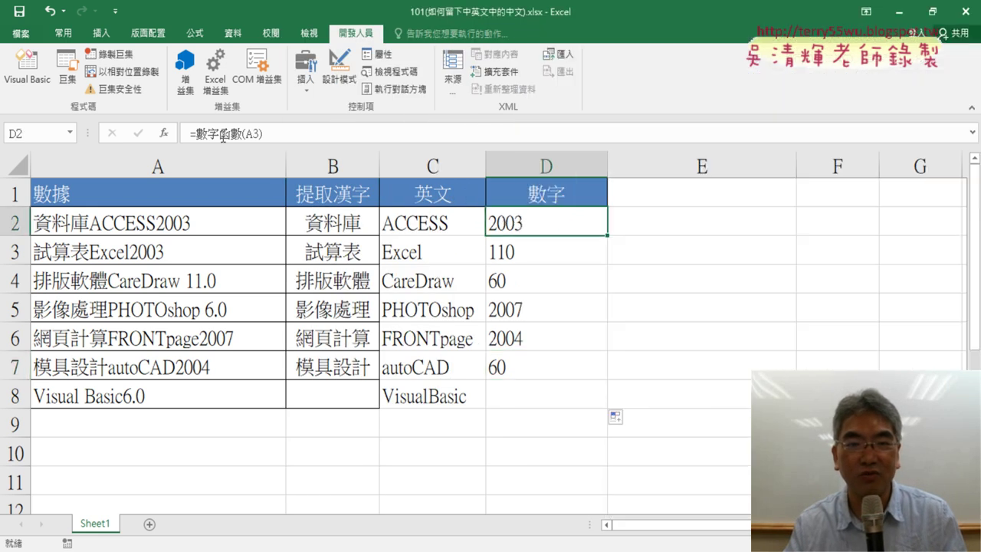
{"action": "left_click", "coordinate": [164, 134]}
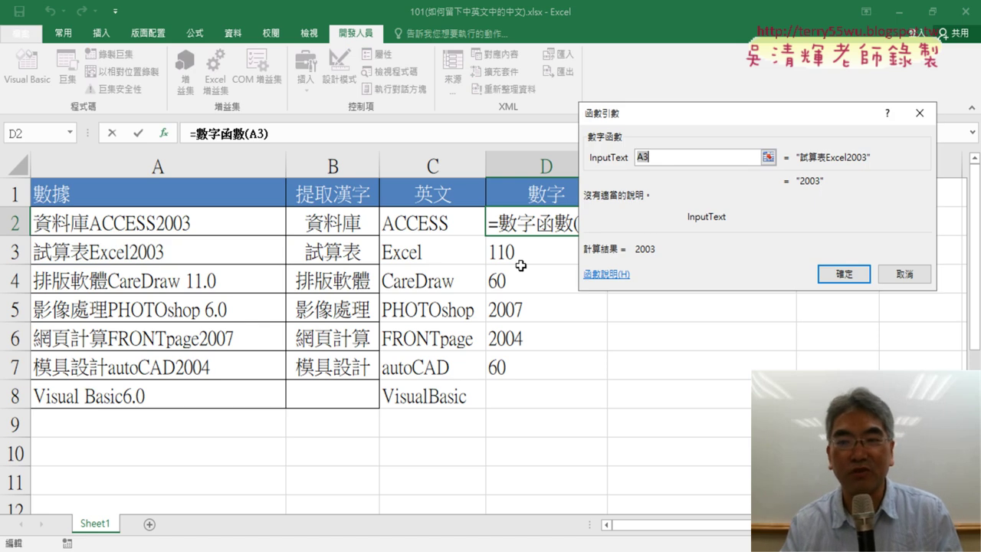
{"action": "left_click", "coordinate": [843, 273]}
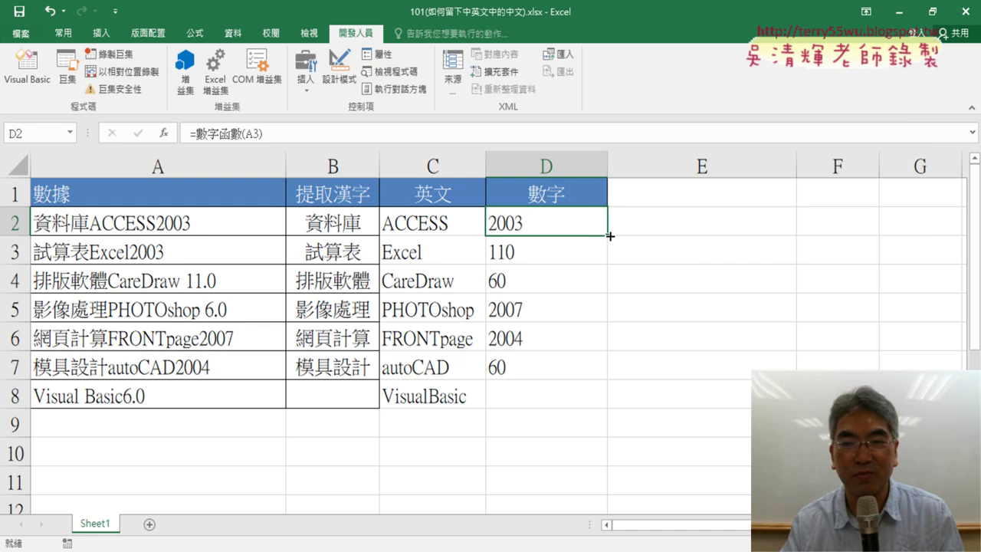
{"action": "double_click", "coordinate": [609, 236]}
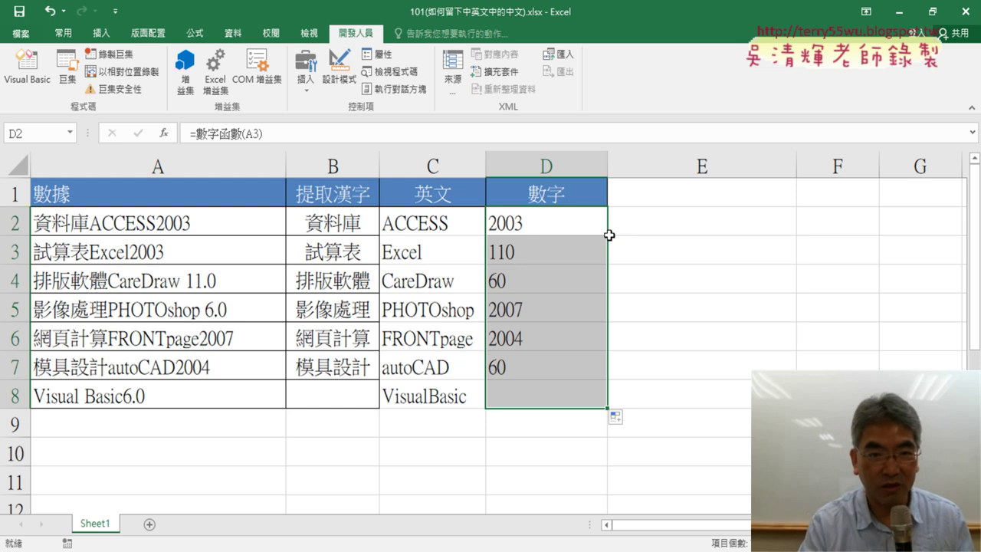
Step: Correct D2's formula to =數字函數(A2) and fill it down through D8
{"action": "left_click", "coordinate": [573, 231]}
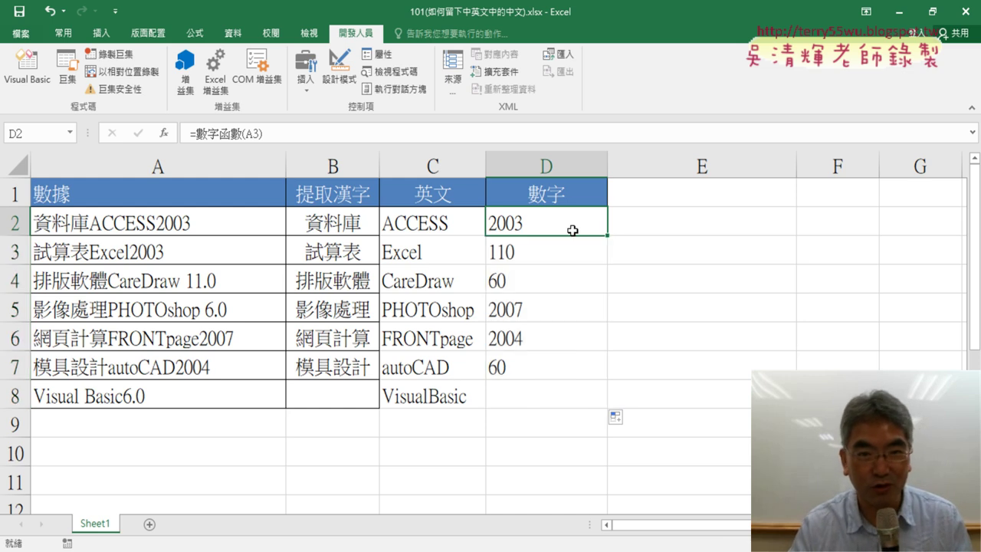
{"action": "left_click", "coordinate": [219, 133]}
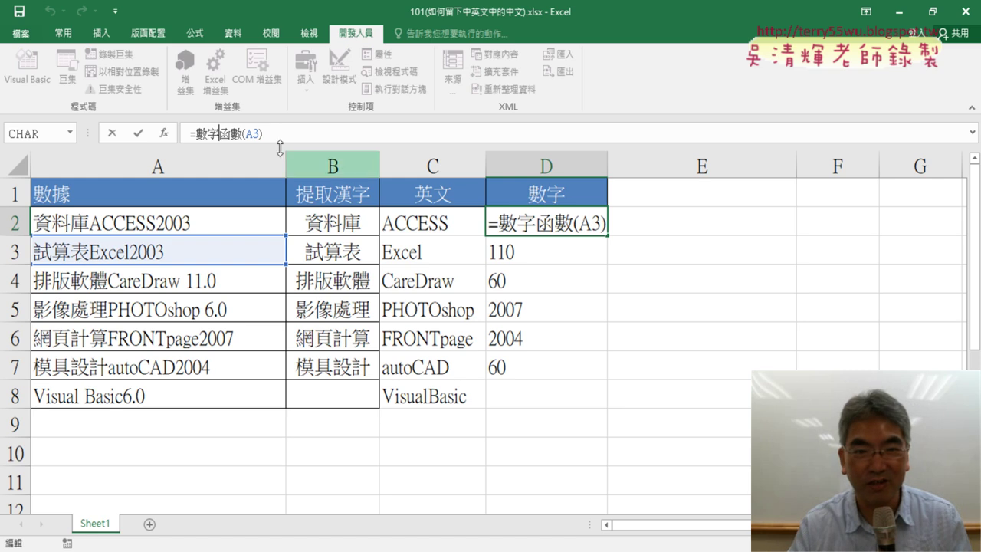
{"action": "left_click", "coordinate": [259, 133]}
{"action": "type", "text": "2"}
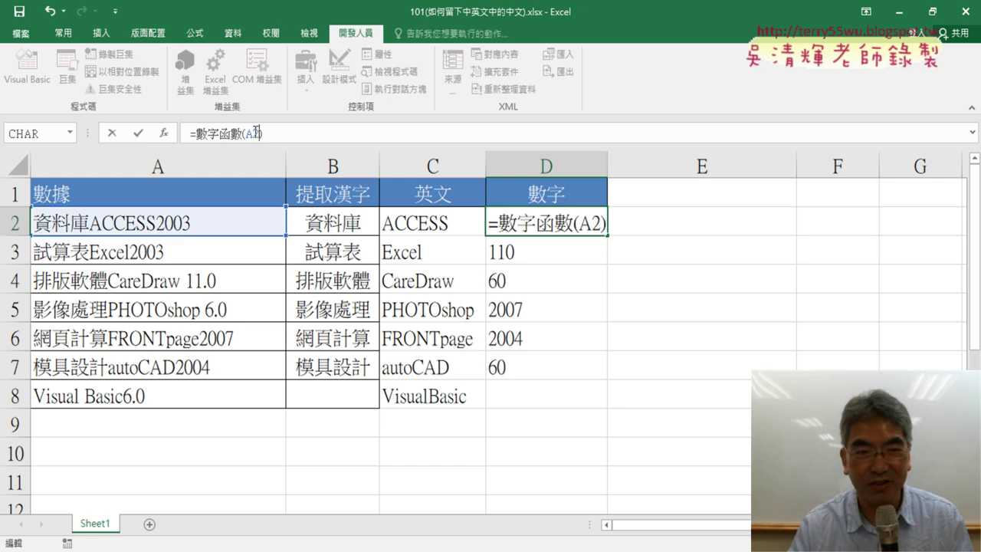
{"action": "left_click", "coordinate": [137, 135]}
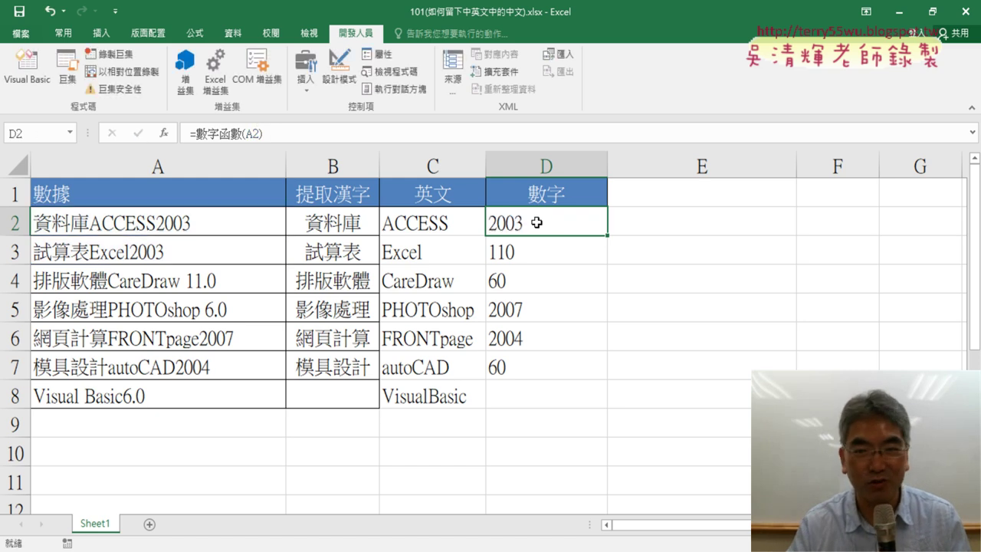
{"action": "double_click", "coordinate": [607, 236]}
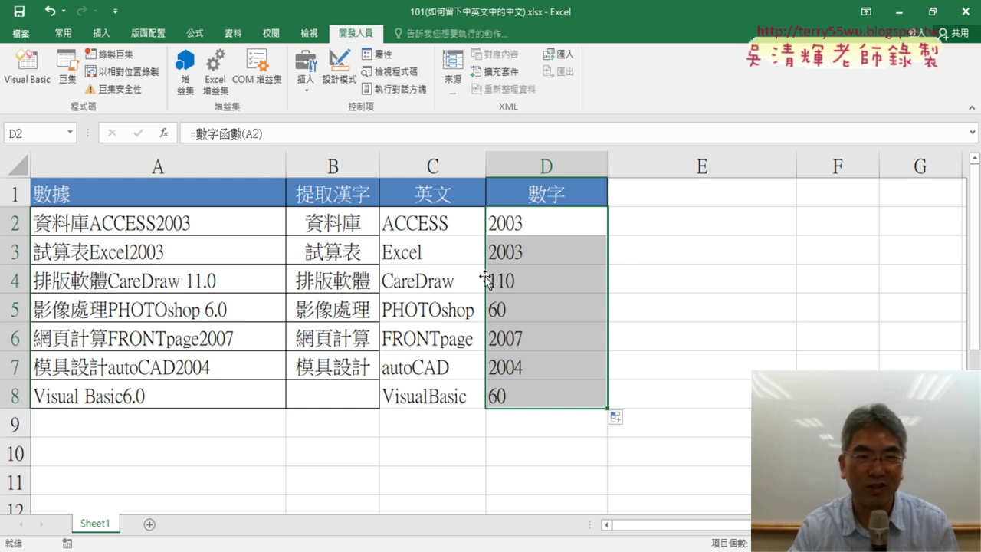
Step: Change 數字函數's Like pattern to "[0-9.]" and open the Like operator help page
{"action": "left_click", "coordinate": [27, 69]}
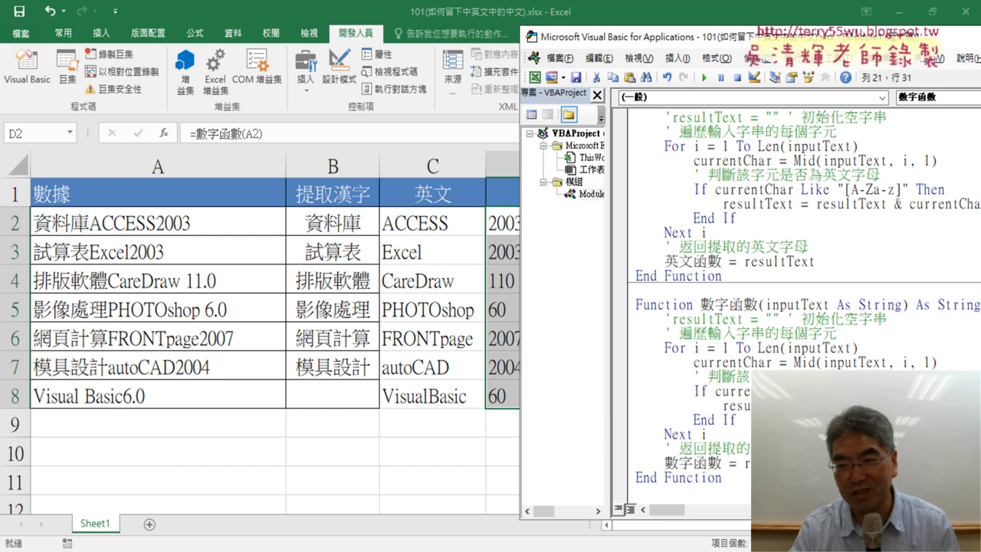
{"action": "type", "text": "0-9"}
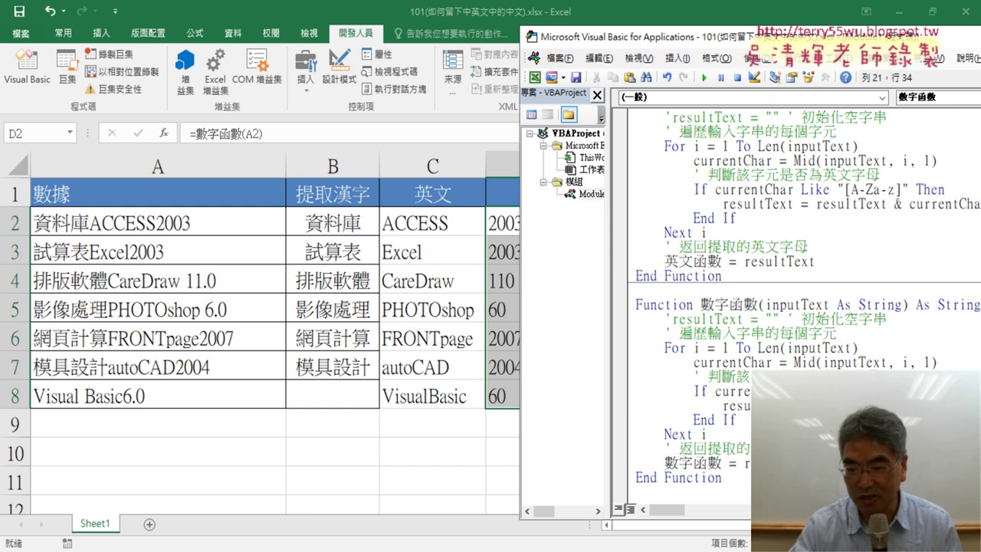
{"action": "key", "text": "Right"}
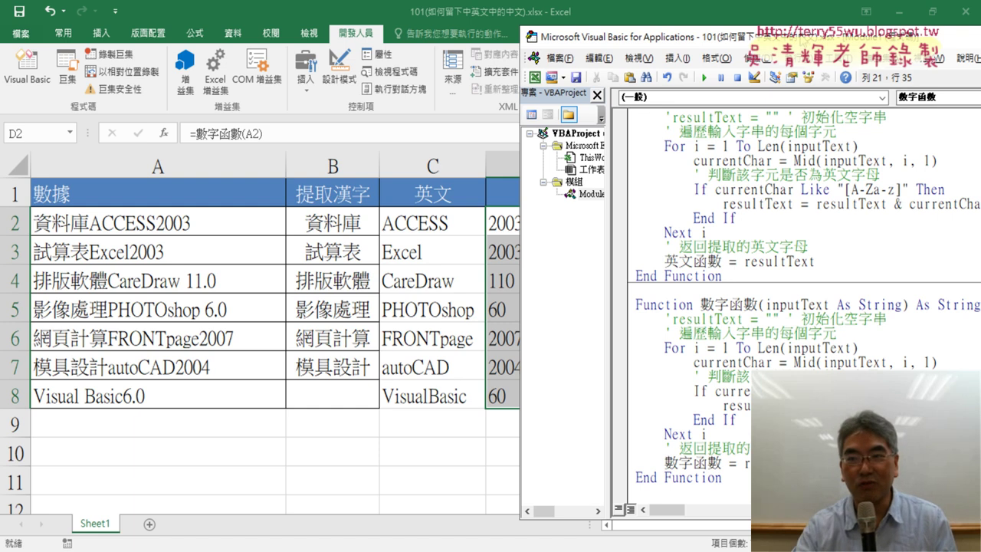
{"action": "left_click_drag", "start_coordinate": [801, 37], "coordinate": [559, 29]}
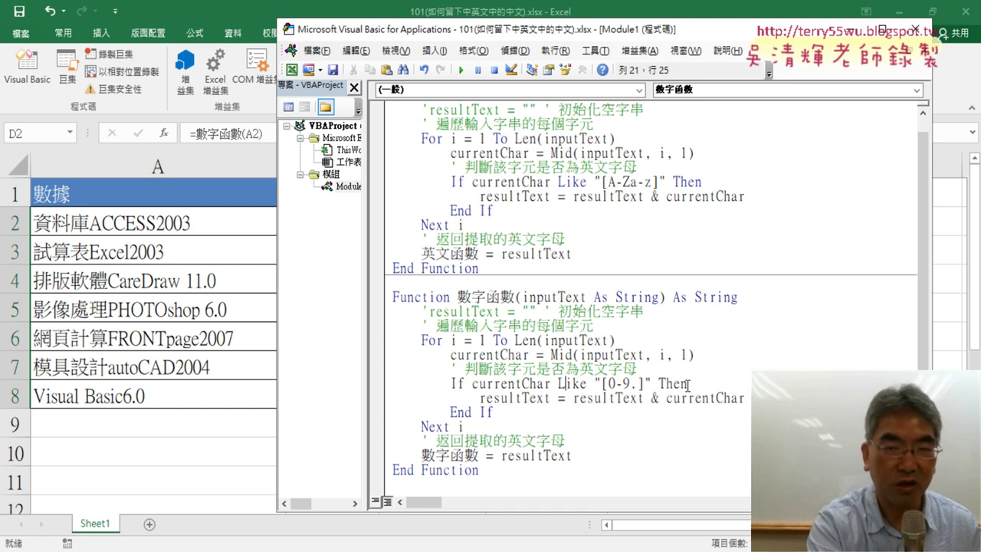
{"action": "key", "text": "F1"}
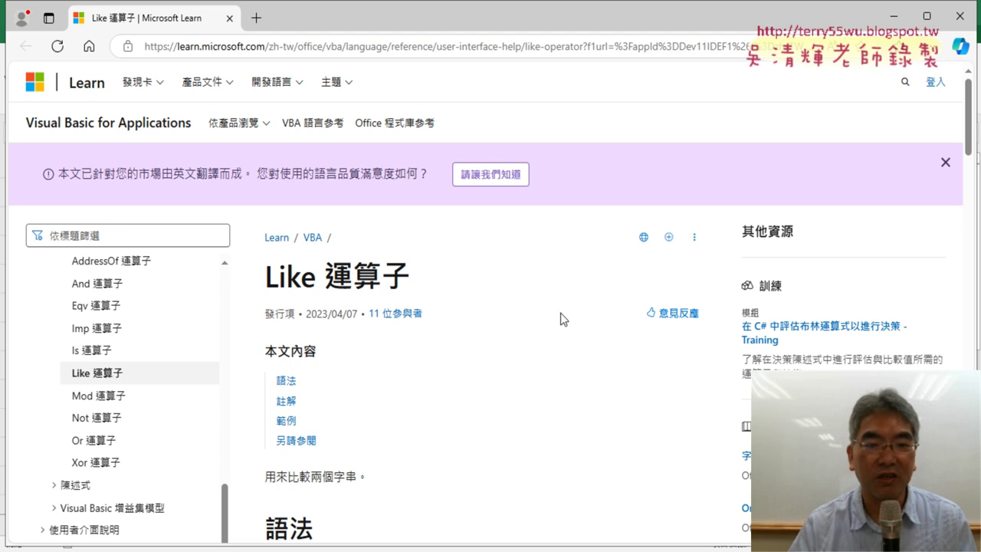
{"action": "left_click_drag", "start_coordinate": [567, 21], "coordinate": [662, 25]}
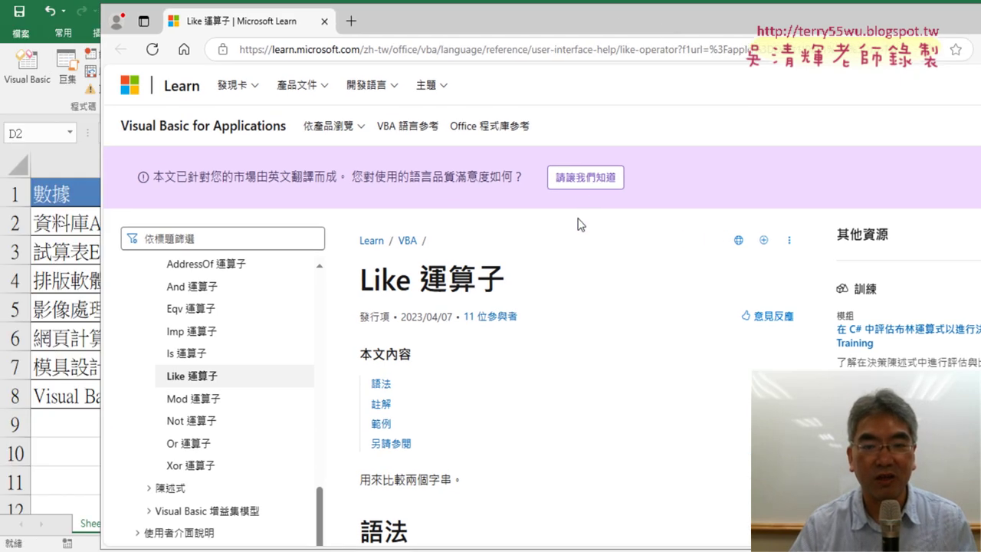
{"action": "scroll", "coordinate": [578, 224], "scroll_direction": "down", "scroll_amount": 2}
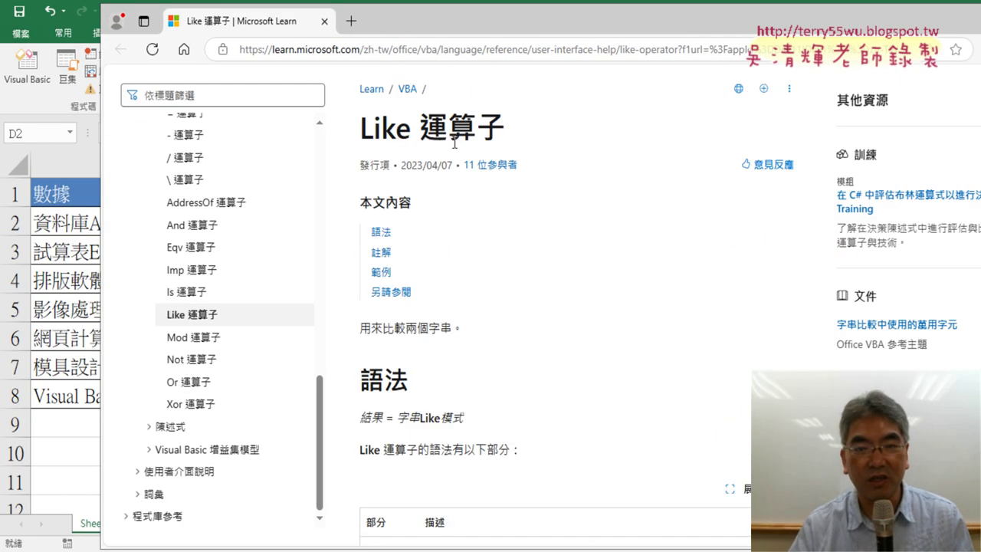
{"action": "left_click_drag", "start_coordinate": [360, 123], "coordinate": [522, 131]}
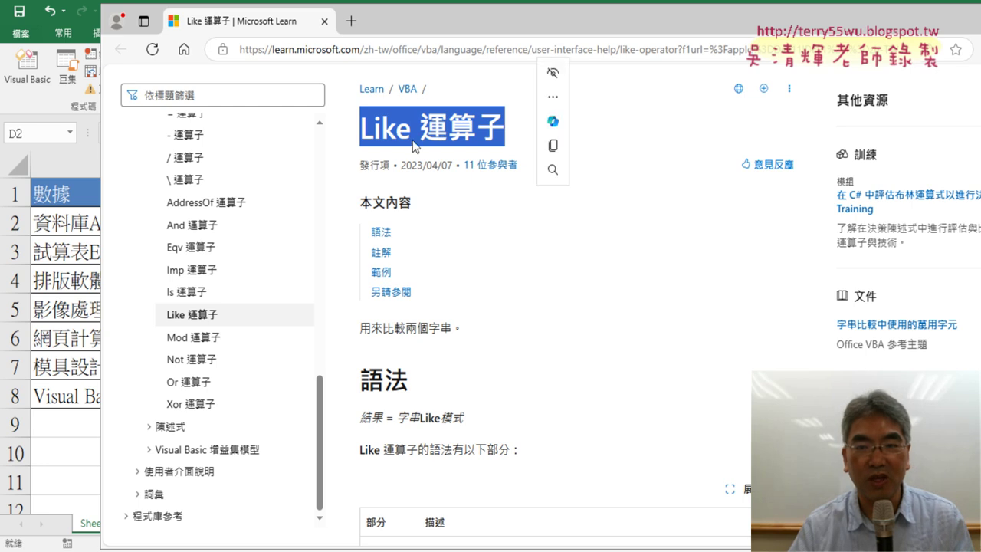
{"action": "scroll", "coordinate": [595, 243], "scroll_direction": "down", "scroll_amount": 1}
{"action": "scroll", "coordinate": [646, 260], "scroll_direction": "down", "scroll_amount": 2}
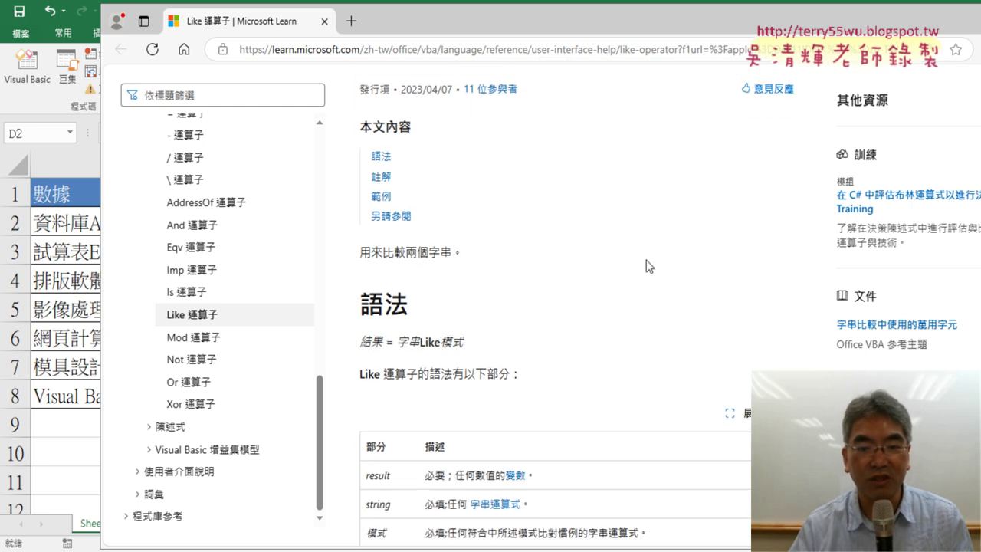
{"action": "scroll", "coordinate": [646, 259], "scroll_direction": "down", "scroll_amount": 2}
{"action": "scroll", "coordinate": [646, 260], "scroll_direction": "down", "scroll_amount": 1}
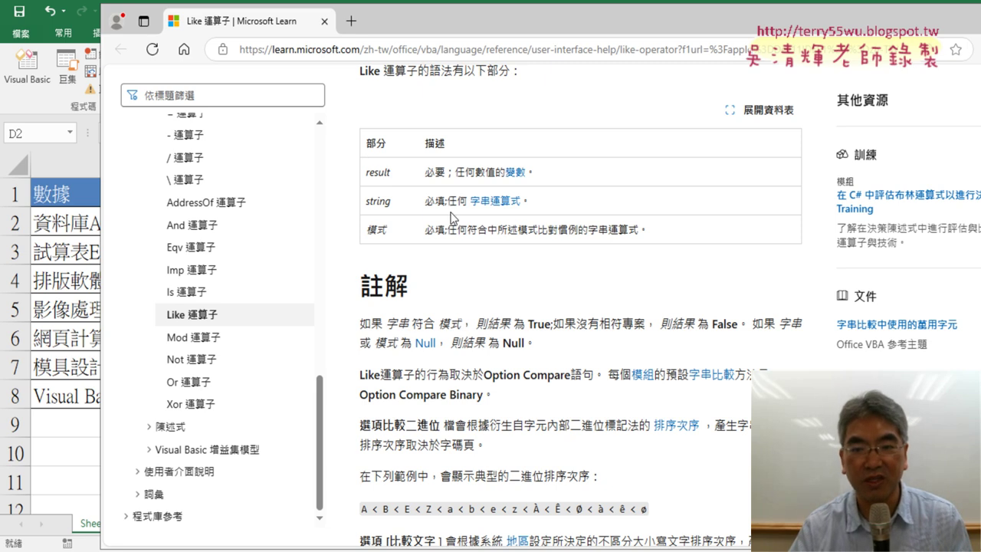
{"action": "scroll", "coordinate": [599, 285], "scroll_direction": "down", "scroll_amount": 2}
{"action": "scroll", "coordinate": [589, 268], "scroll_direction": "down", "scroll_amount": 1}
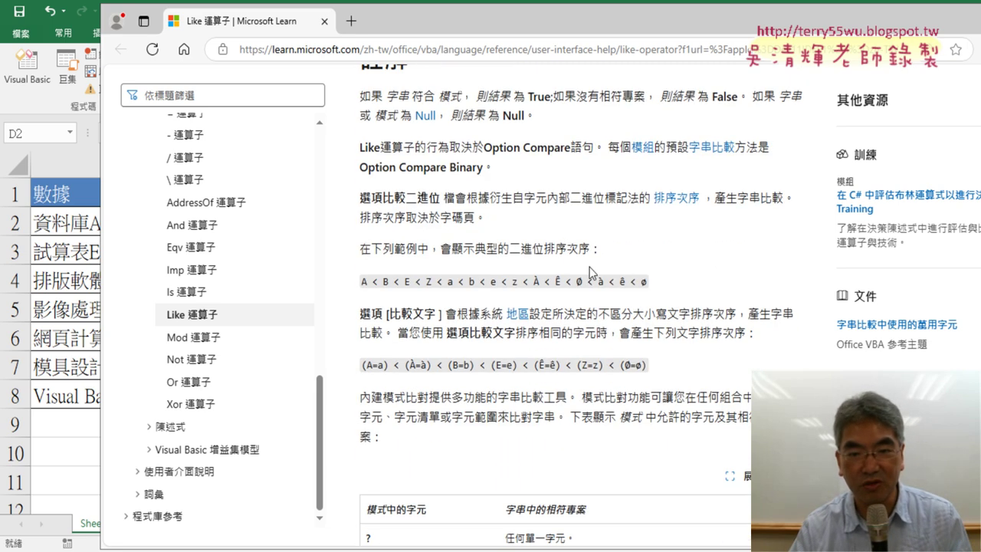
{"action": "scroll", "coordinate": [531, 303], "scroll_direction": "down", "scroll_amount": 2}
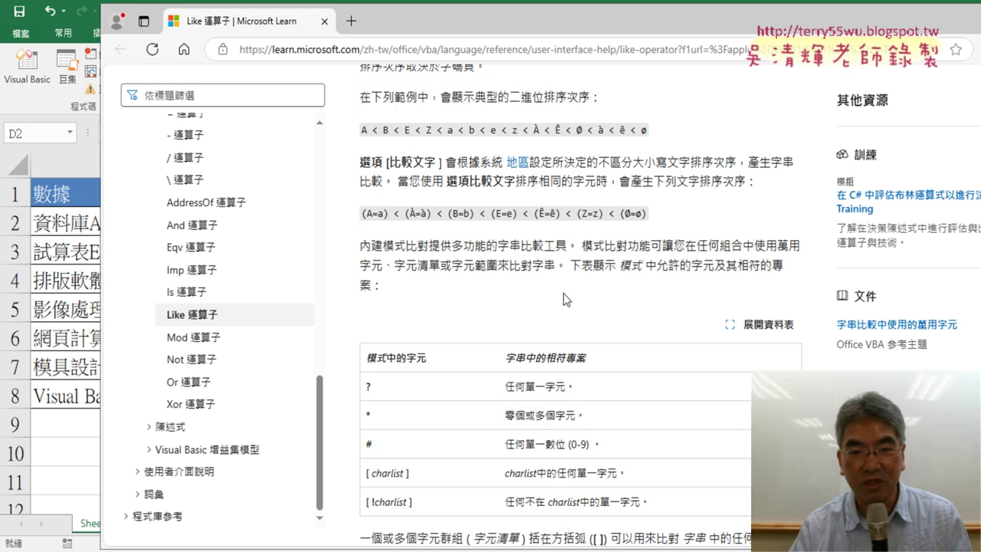
{"action": "scroll", "coordinate": [564, 293], "scroll_direction": "down", "scroll_amount": 2}
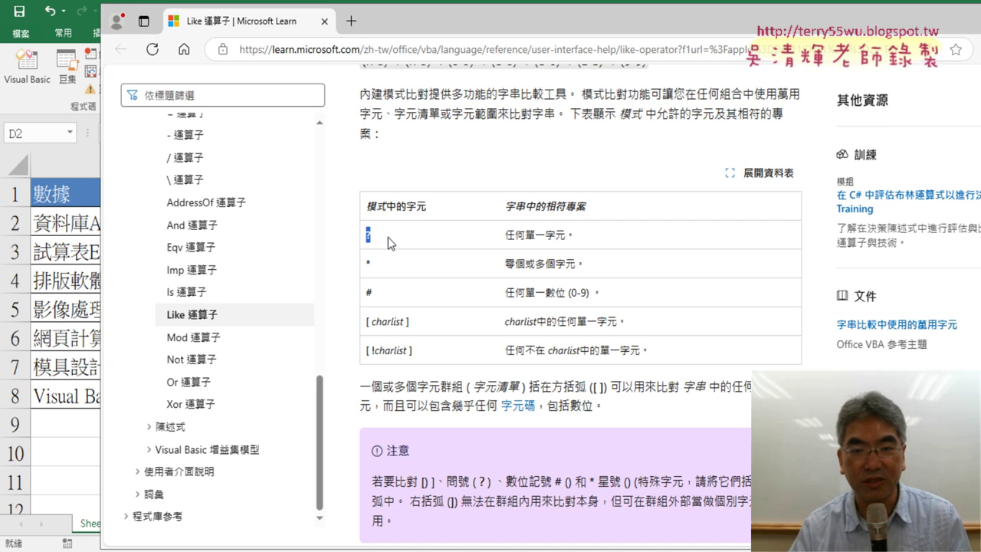
{"action": "left_click_drag", "start_coordinate": [365, 263], "coordinate": [377, 263]}
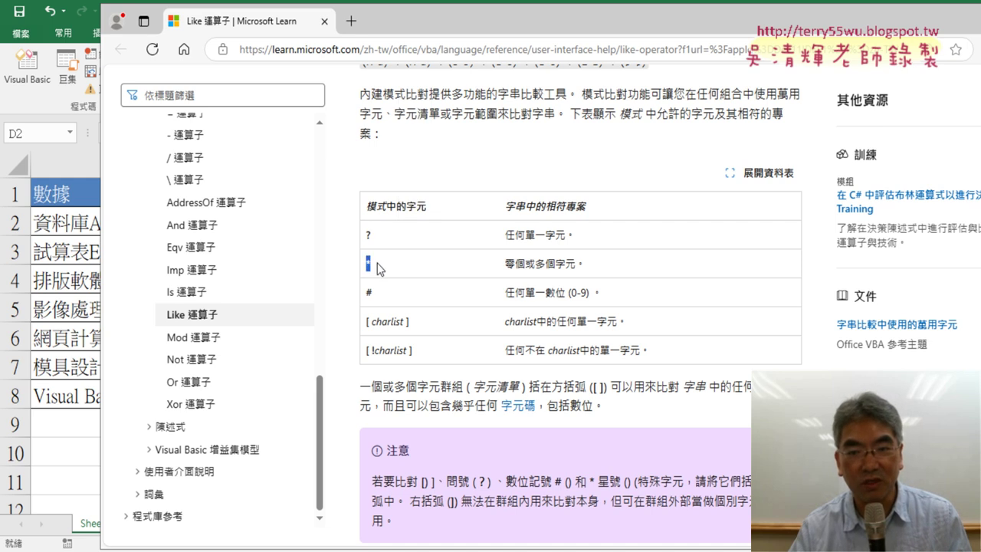
{"action": "left_click", "coordinate": [506, 292]}
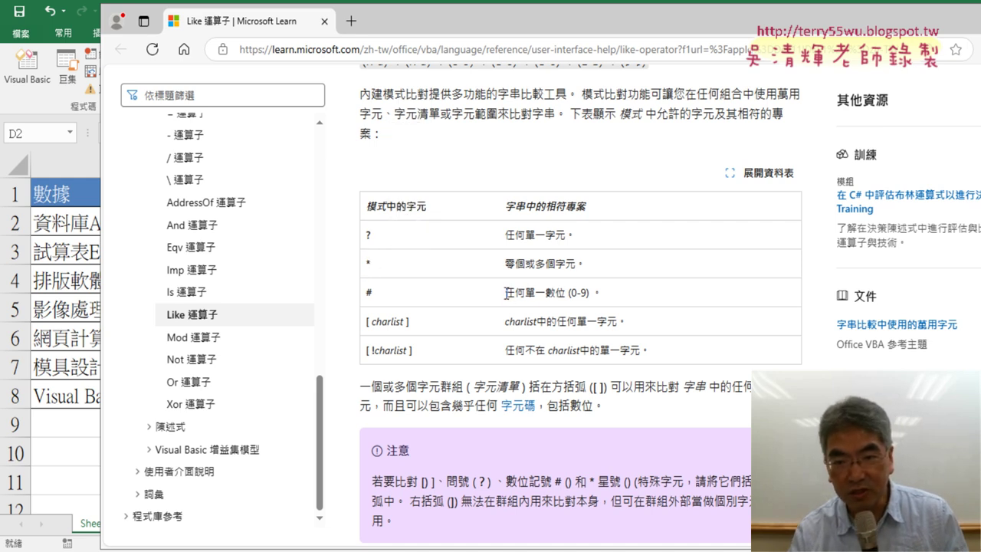
{"action": "mouse_move", "coordinate": [506, 293]}
{"action": "left_mouse_down"}
{"action": "mouse_move", "coordinate": [567, 292]}
{"action": "mouse_move", "coordinate": [360, 299]}
{"action": "left_mouse_up"}
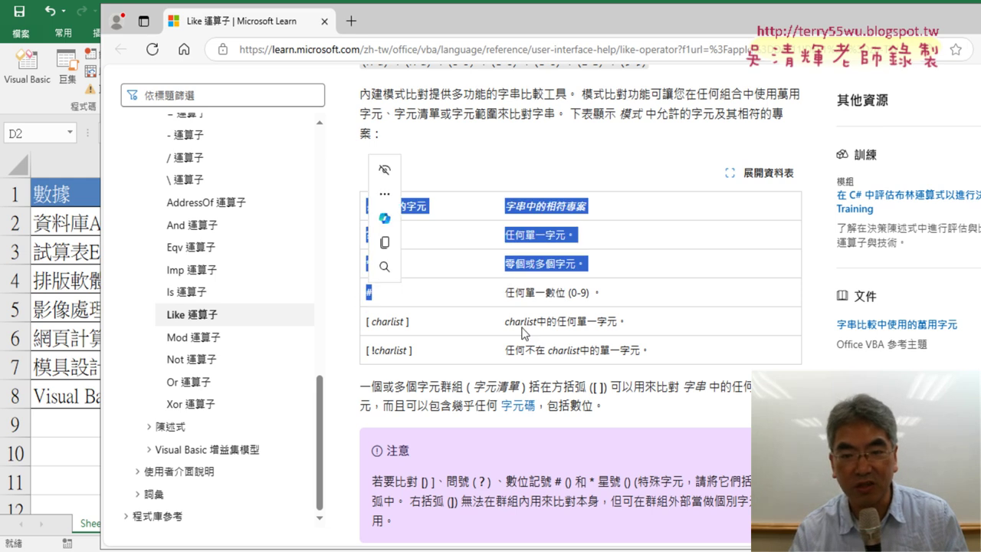
{"action": "scroll", "coordinate": [587, 349], "scroll_direction": "down", "scroll_amount": 4}
{"action": "scroll", "coordinate": [586, 348], "scroll_direction": "down", "scroll_amount": 3}
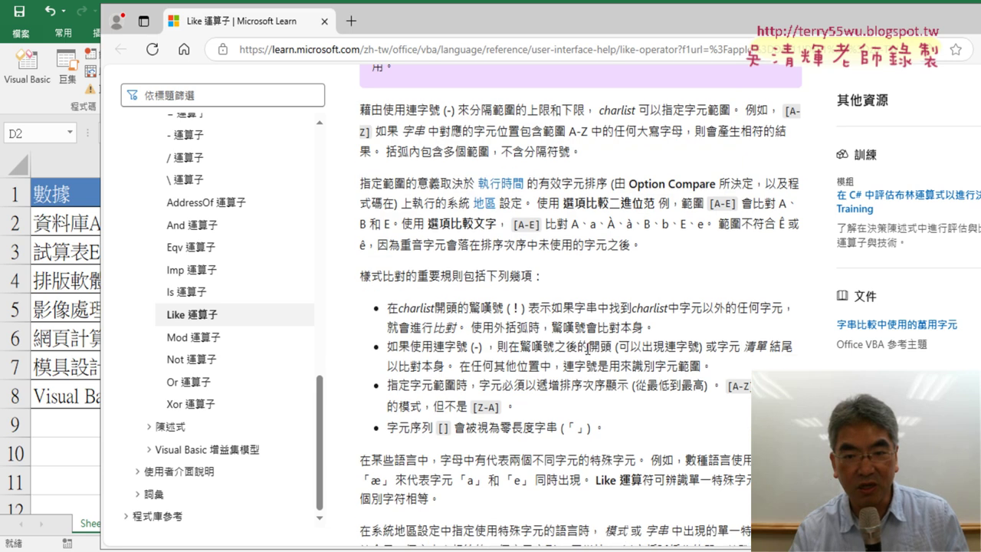
{"action": "scroll", "coordinate": [589, 352], "scroll_direction": "down", "scroll_amount": 3}
{"action": "scroll", "coordinate": [587, 354], "scroll_direction": "down", "scroll_amount": 3}
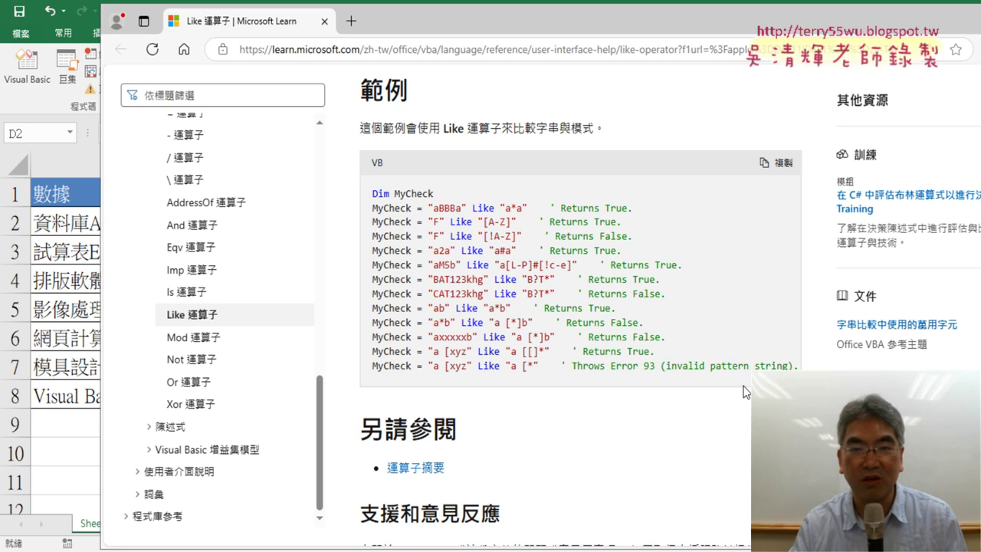
{"action": "left_click_drag", "start_coordinate": [654, 21], "coordinate": [547, 26]}
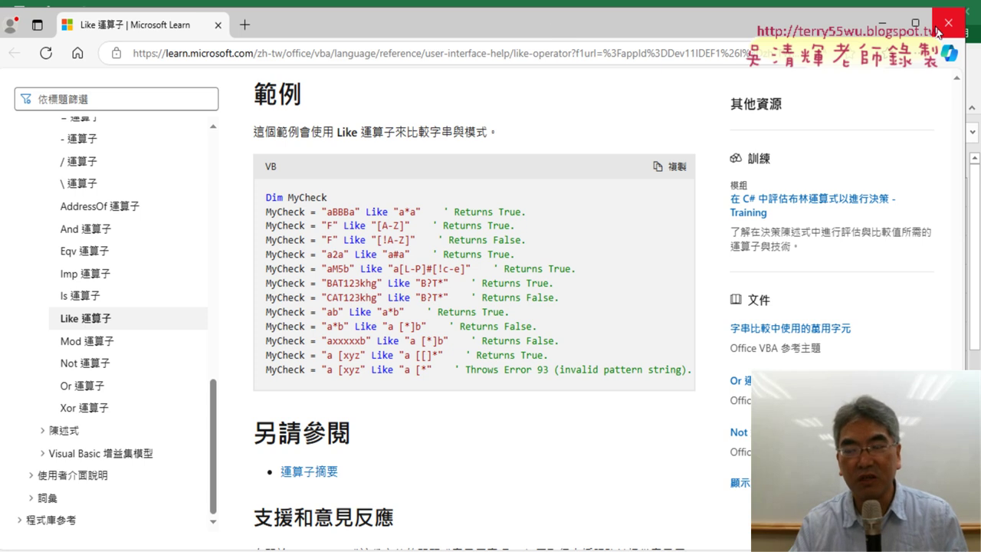
Step: Close the Like operator help page, then request F1 help on the Len keyword
{"action": "left_click", "coordinate": [948, 23]}
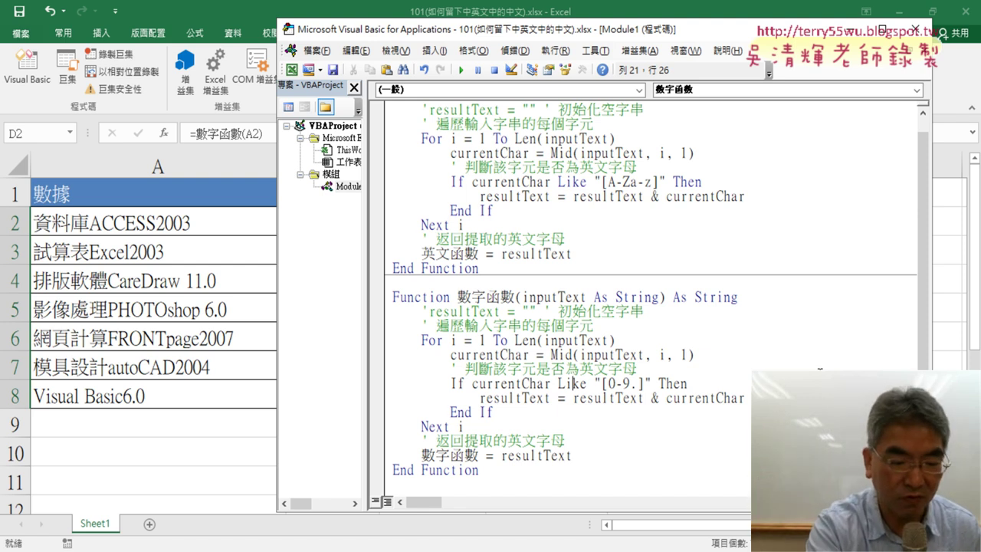
{"action": "key", "text": "F1"}
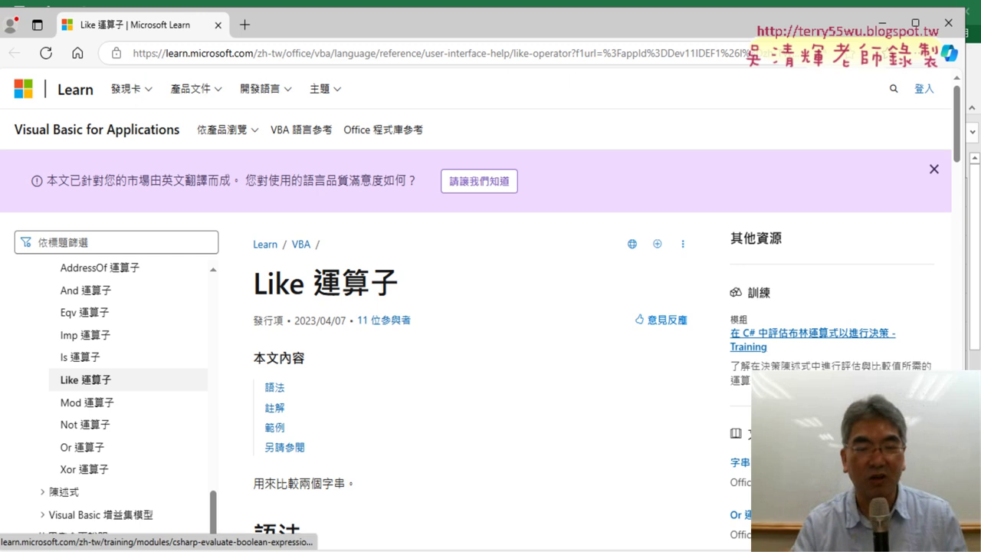
{"action": "left_click", "coordinate": [948, 23]}
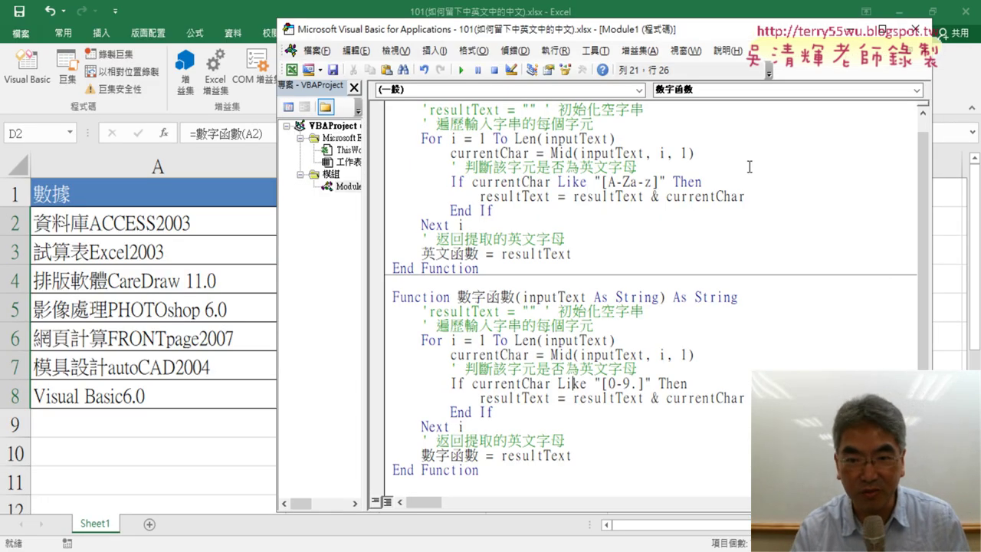
{"action": "left_click", "coordinate": [530, 342]}
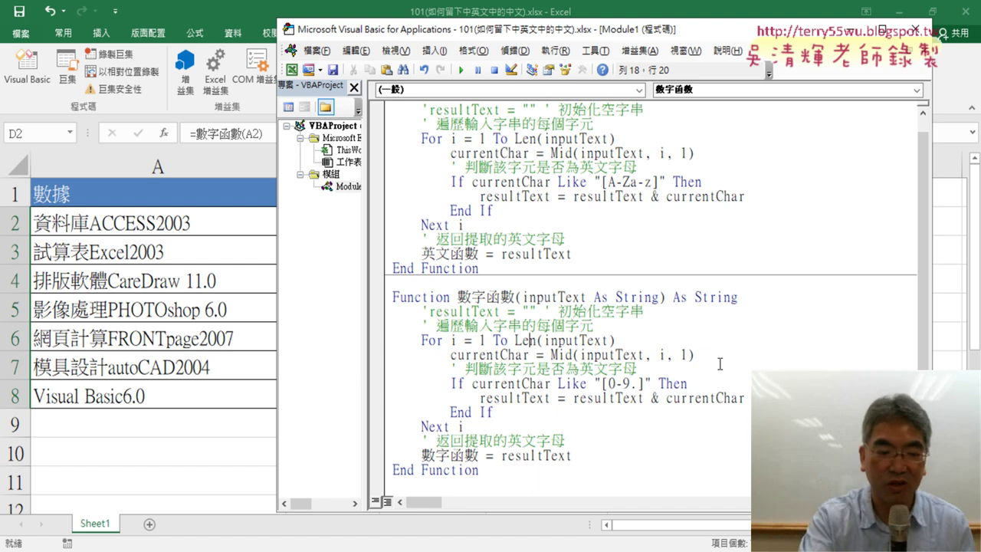
{"action": "key", "text": "F1"}
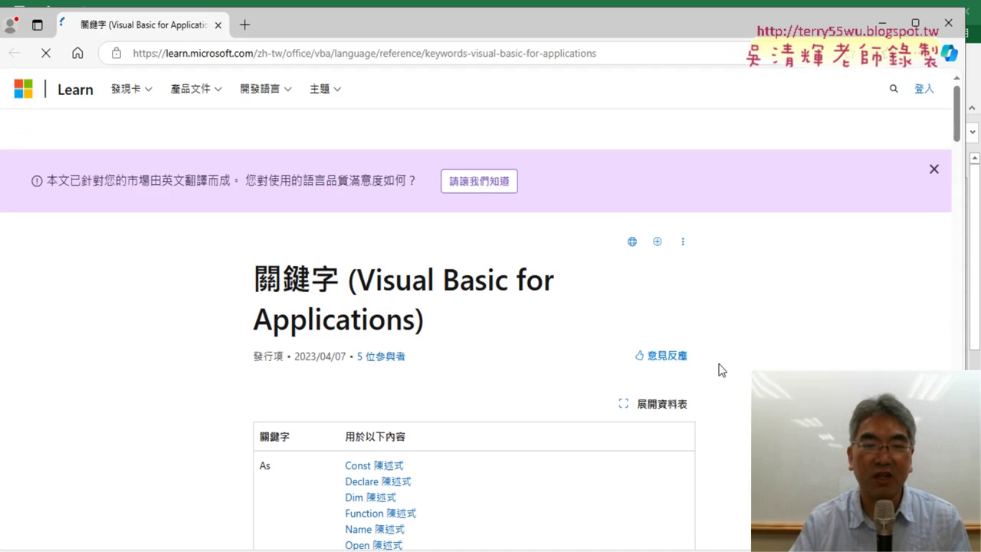
Step: Scroll through the Keywords (Visual Basic for Applications) table, then close the help window
{"action": "scroll", "coordinate": [481, 366], "scroll_direction": "down", "scroll_amount": 3}
{"action": "scroll", "coordinate": [481, 358], "scroll_direction": "down", "scroll_amount": 1}
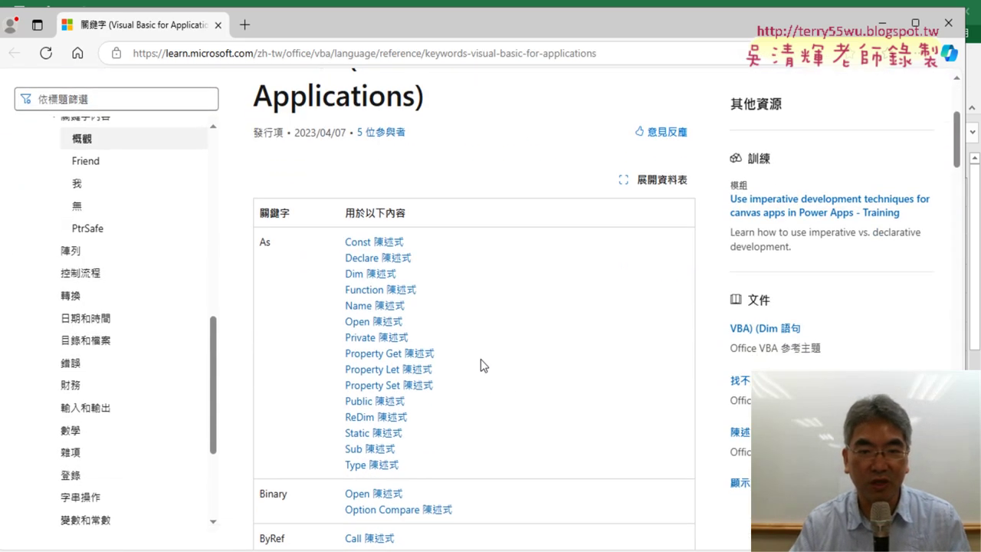
{"action": "scroll", "coordinate": [481, 358], "scroll_direction": "down", "scroll_amount": 1}
{"action": "scroll", "coordinate": [480, 358], "scroll_direction": "down", "scroll_amount": 2}
{"action": "scroll", "coordinate": [480, 359], "scroll_direction": "down", "scroll_amount": 4}
{"action": "scroll", "coordinate": [481, 358], "scroll_direction": "down", "scroll_amount": 2}
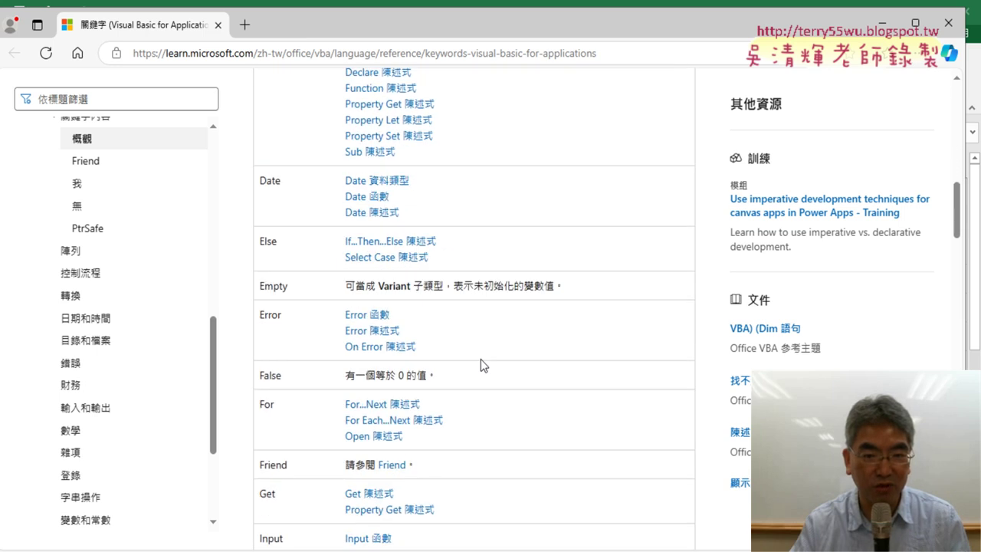
{"action": "left_click", "coordinate": [947, 24]}
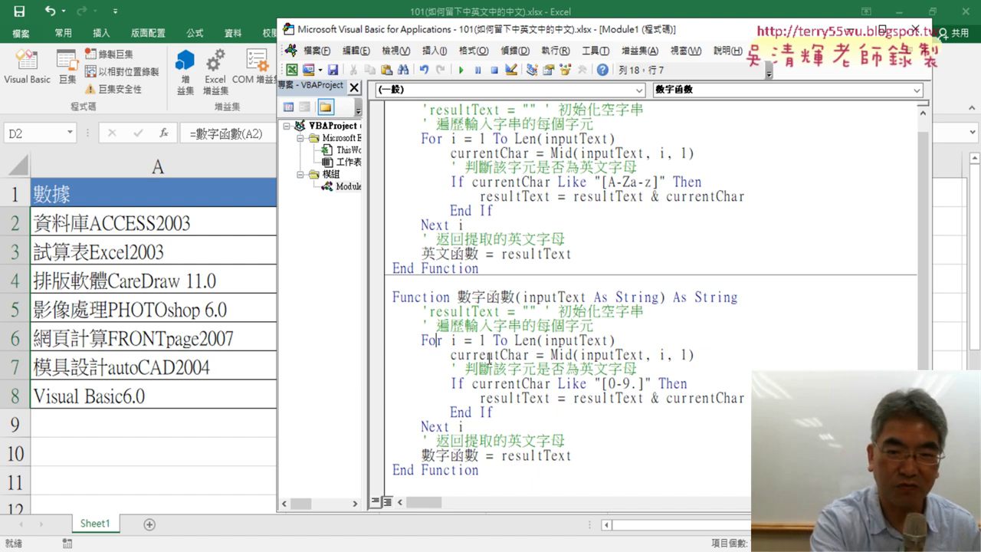
Step: Look up the For keyword, check the '.' in [0-9.], and return to Excel with Alt+F11
{"action": "key", "text": "F1"}
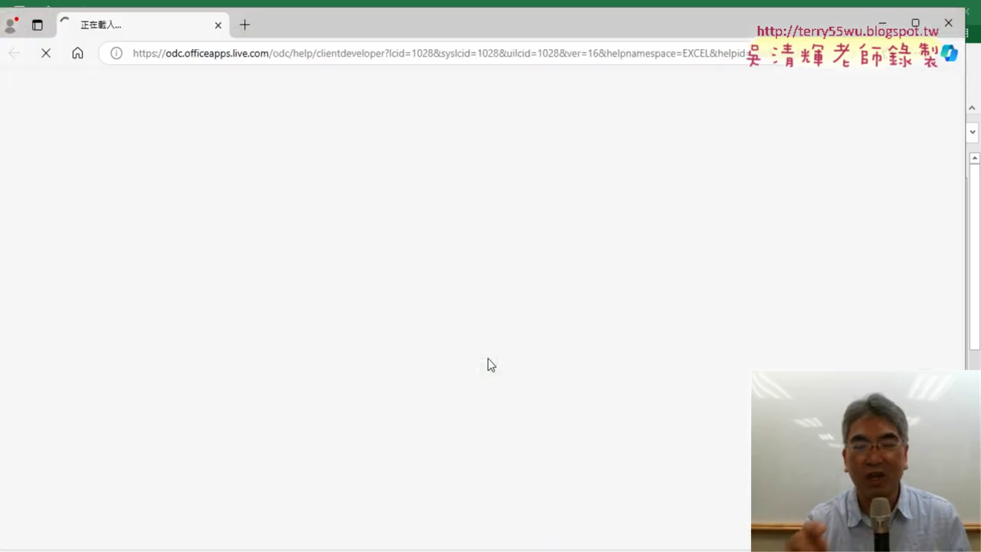
{"action": "left_click", "coordinate": [950, 26]}
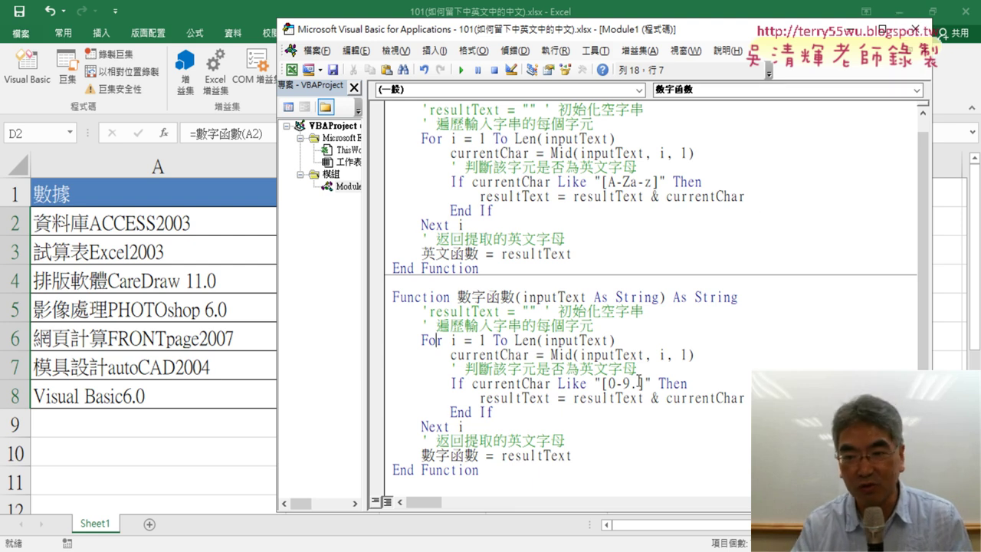
{"action": "left_click_drag", "start_coordinate": [639, 380], "coordinate": [629, 380]}
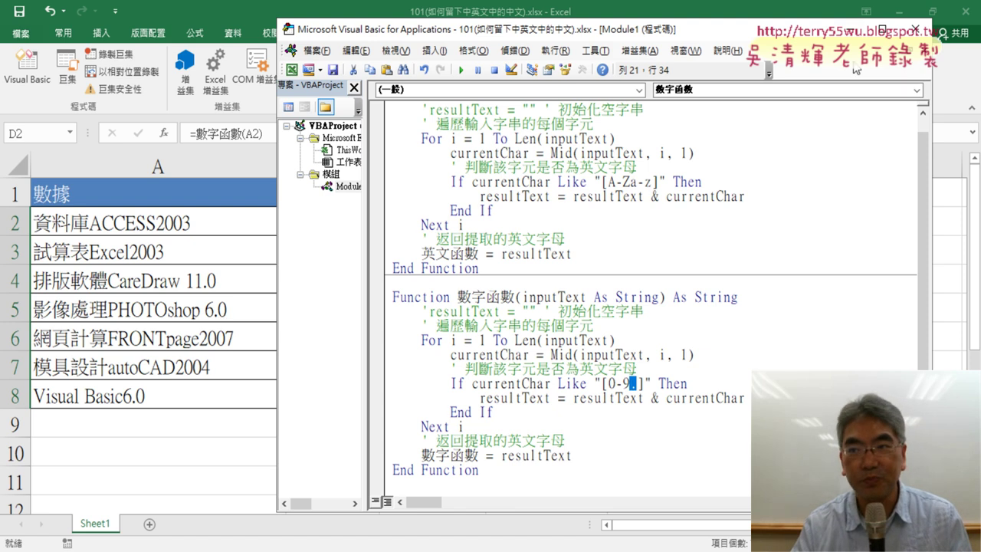
{"action": "key", "text": "Delete"}
{"action": "key", "text": "alt+F11"}
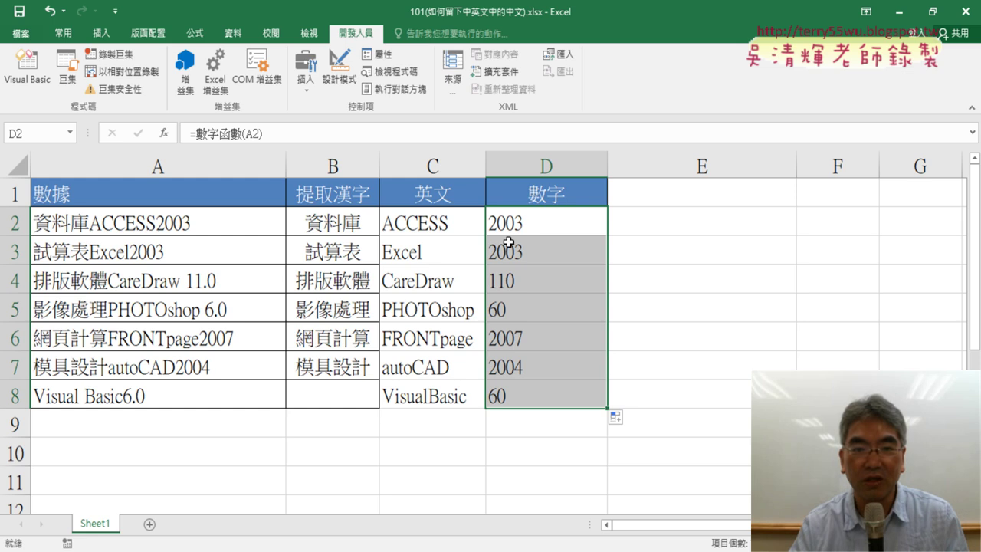
Step: Re-enter D2's formula so column D recalculates to 11.0 and 6.0, then select D4
{"action": "left_click", "coordinate": [502, 223]}
{"action": "left_click", "coordinate": [220, 133]}
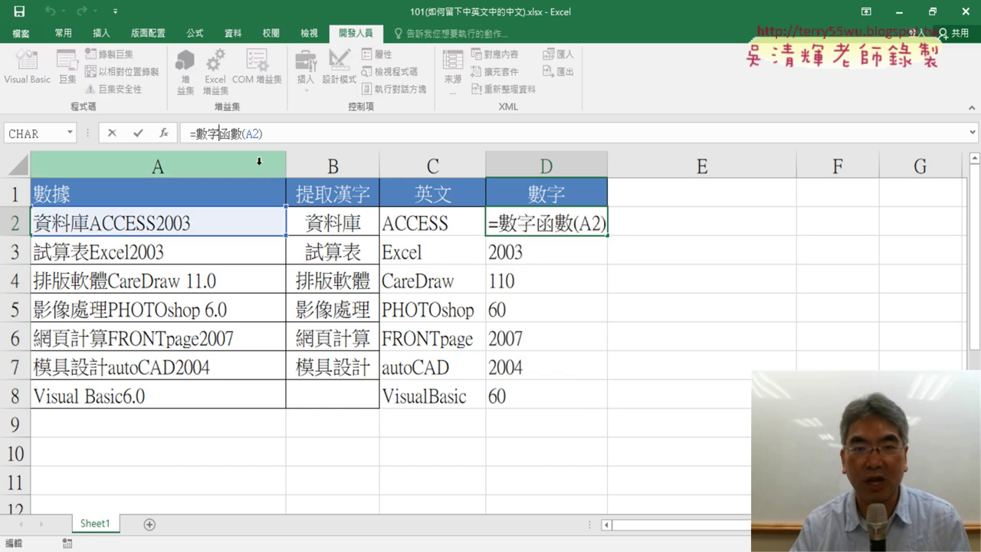
{"action": "left_click", "coordinate": [139, 134]}
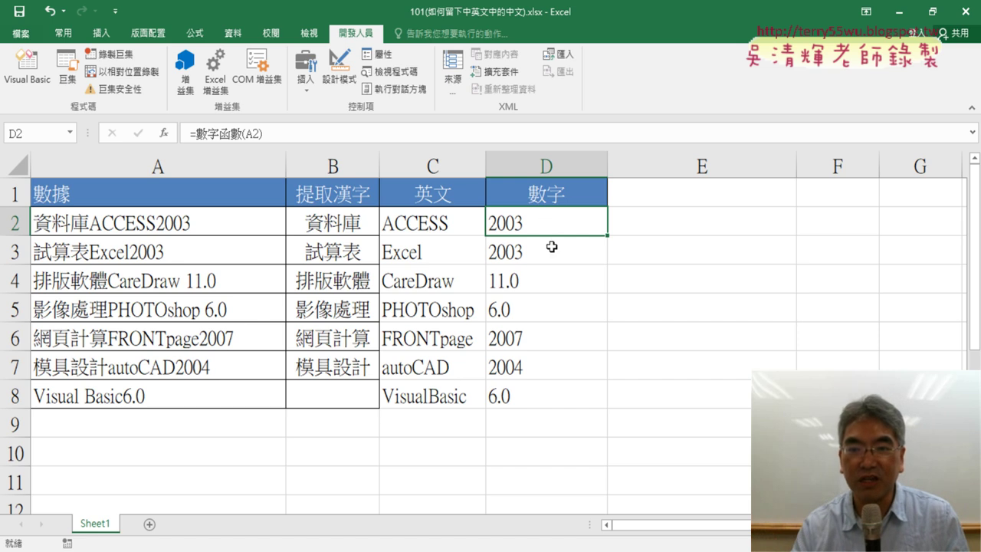
{"action": "left_click", "coordinate": [510, 280]}
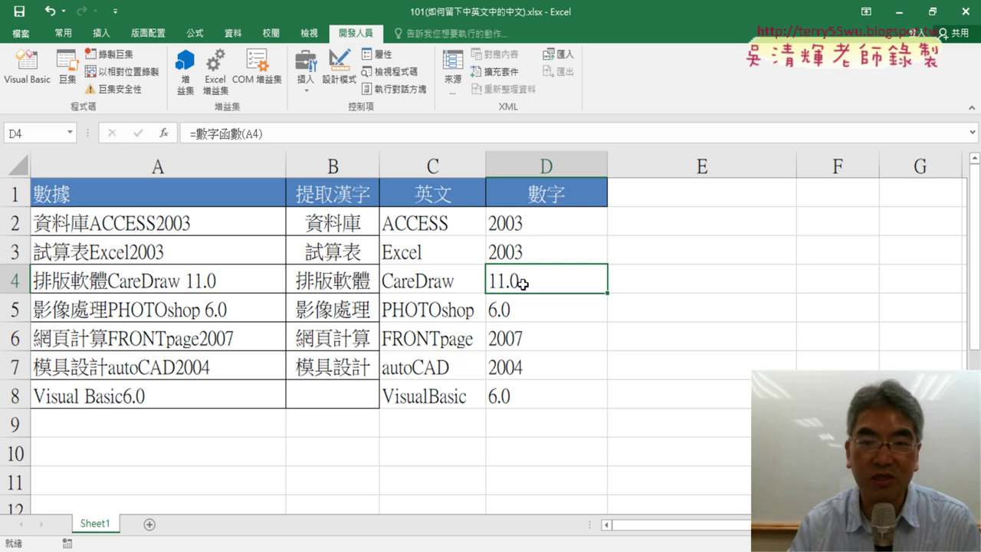
{"action": "right_click", "coordinate": [522, 283]}
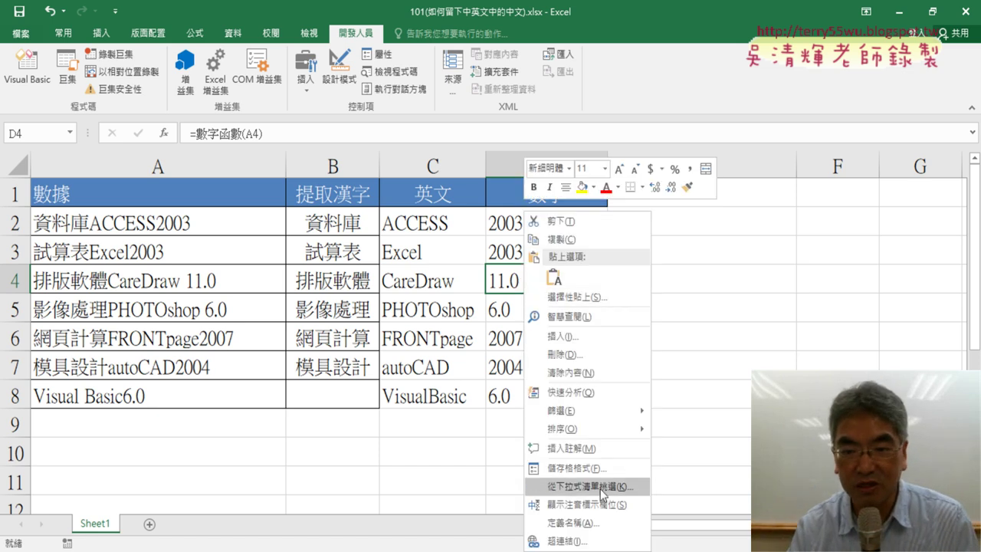
{"action": "key", "text": "Escape"}
{"action": "key", "text": "ctrl+1"}
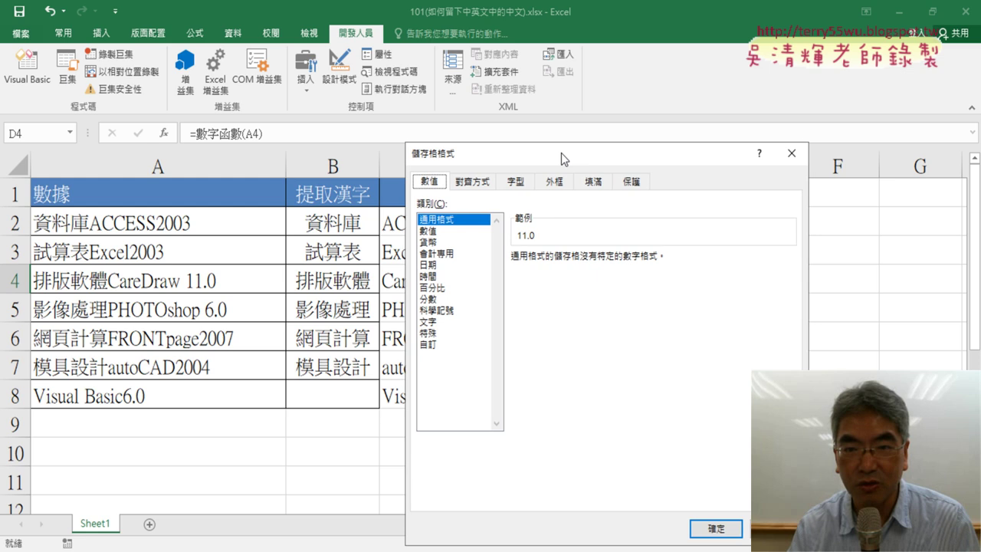
{"action": "left_click_drag", "start_coordinate": [561, 124], "coordinate": [748, 86]}
{"action": "left_click", "coordinate": [637, 166]}
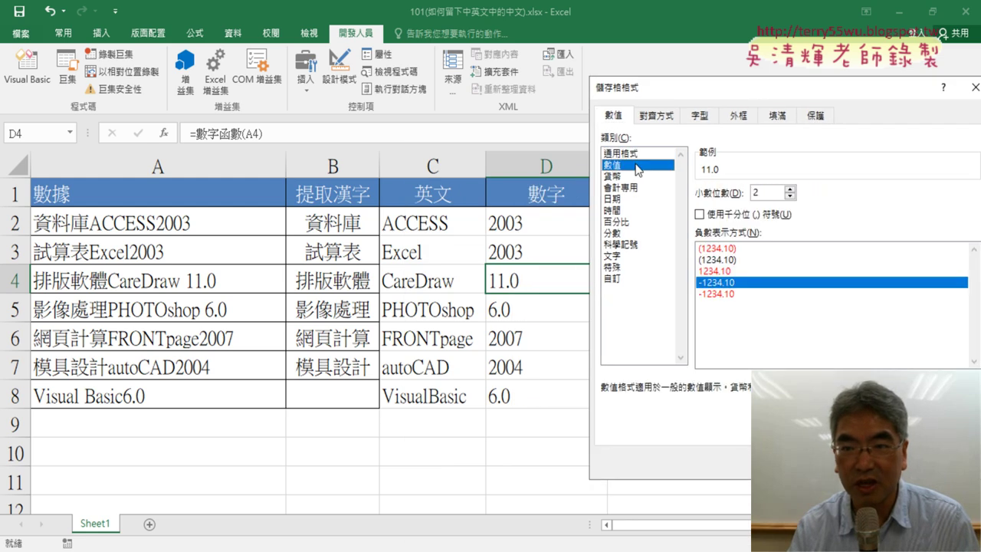
{"action": "left_click", "coordinate": [789, 196]}
{"action": "left_click", "coordinate": [788, 196]}
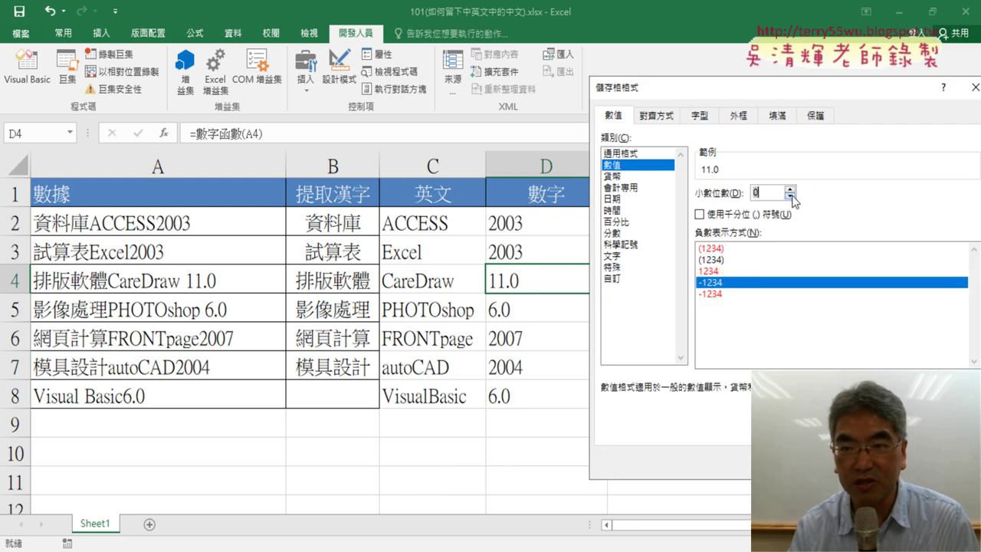
{"action": "key", "text": "Return"}
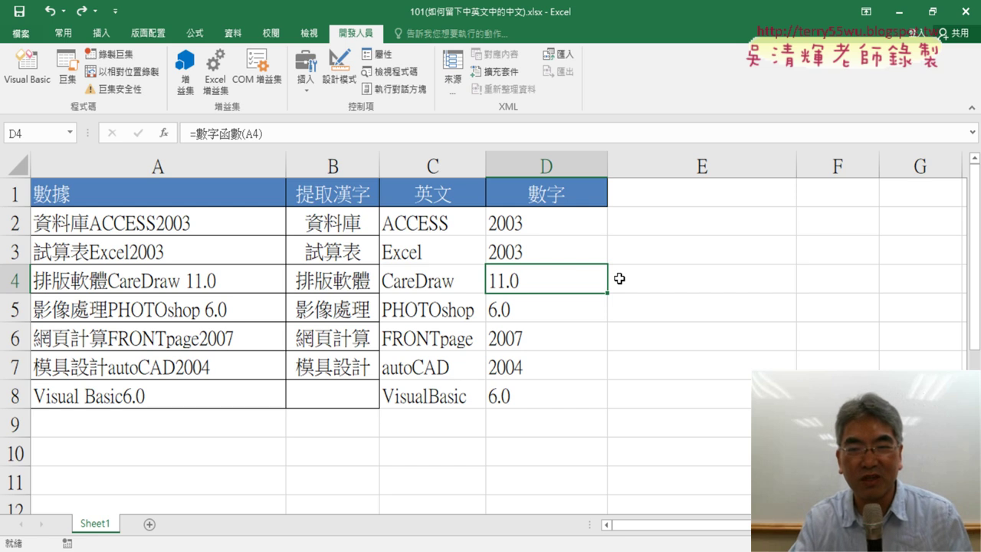
{"action": "left_click_drag", "start_coordinate": [576, 229], "coordinate": [573, 397]}
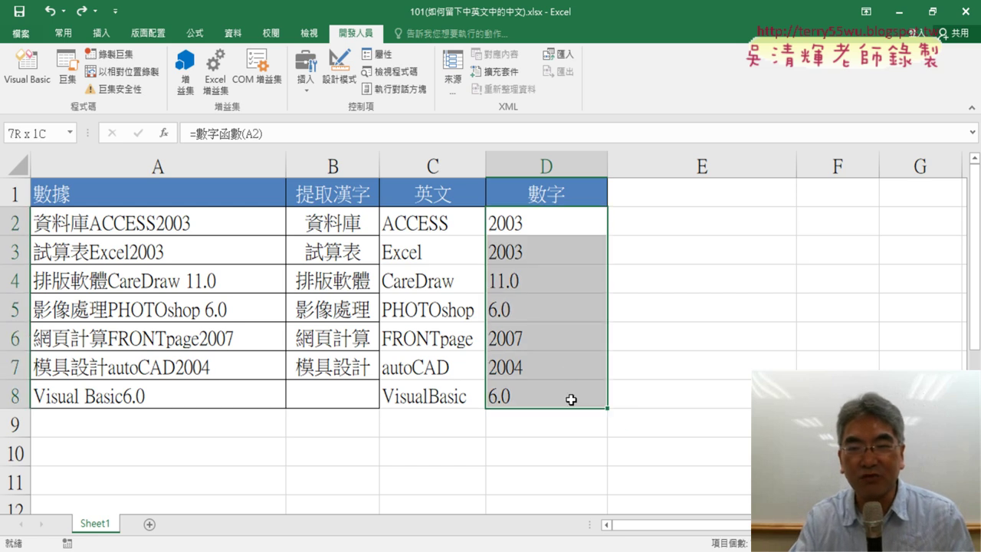
{"action": "right_click", "coordinate": [547, 285]}
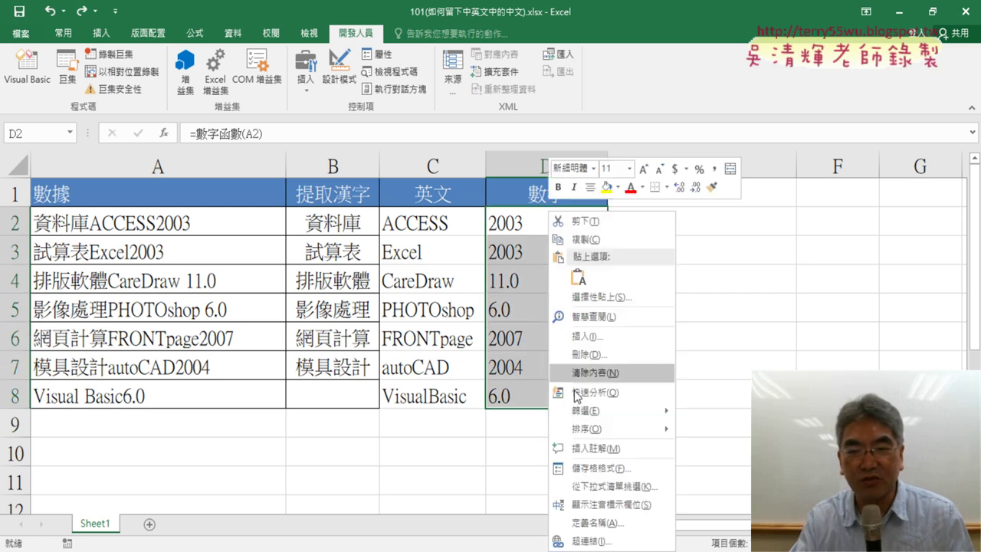
{"action": "left_click", "coordinate": [594, 465]}
{"action": "left_click_drag", "start_coordinate": [588, 156], "coordinate": [783, 104]}
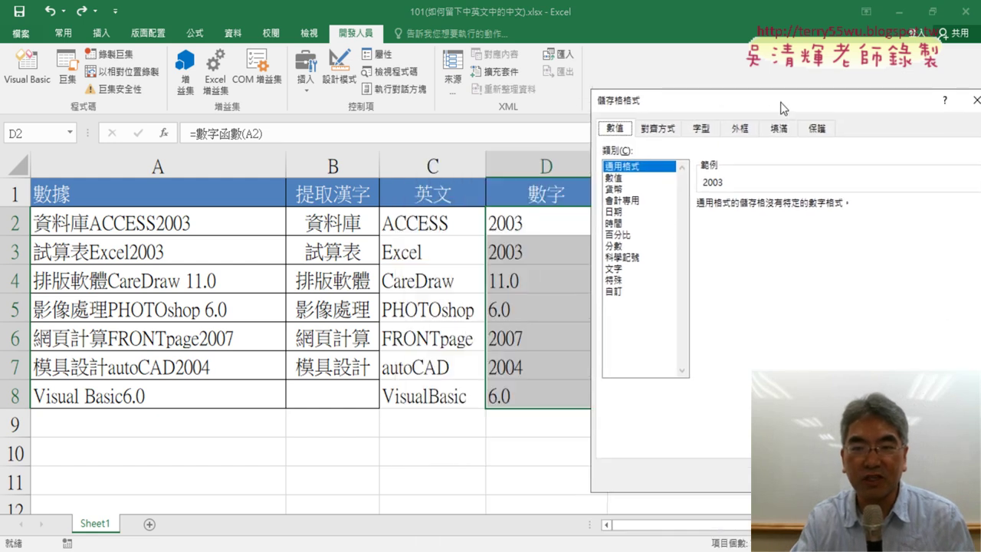
{"action": "left_click", "coordinate": [615, 268]}
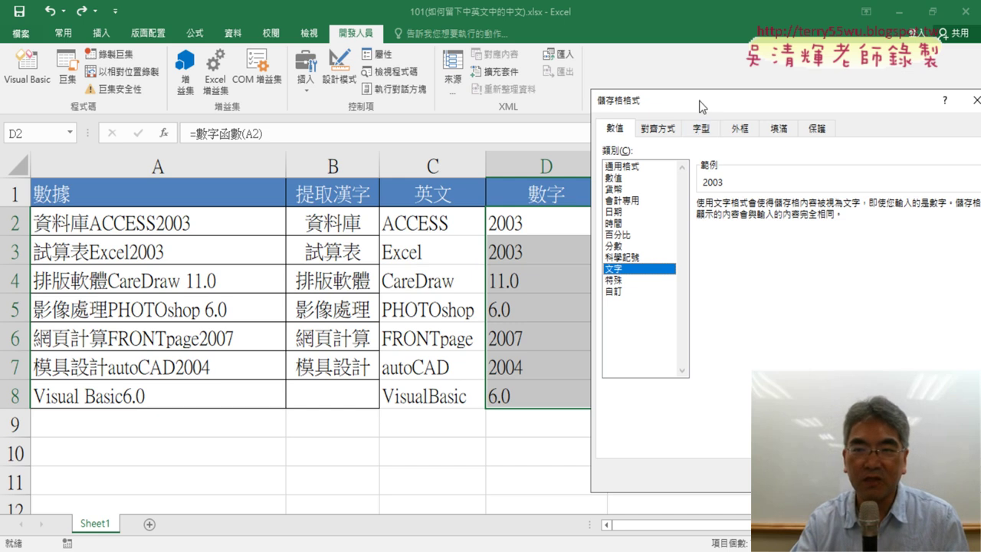
{"action": "left_click_drag", "start_coordinate": [699, 101], "coordinate": [682, 30]}
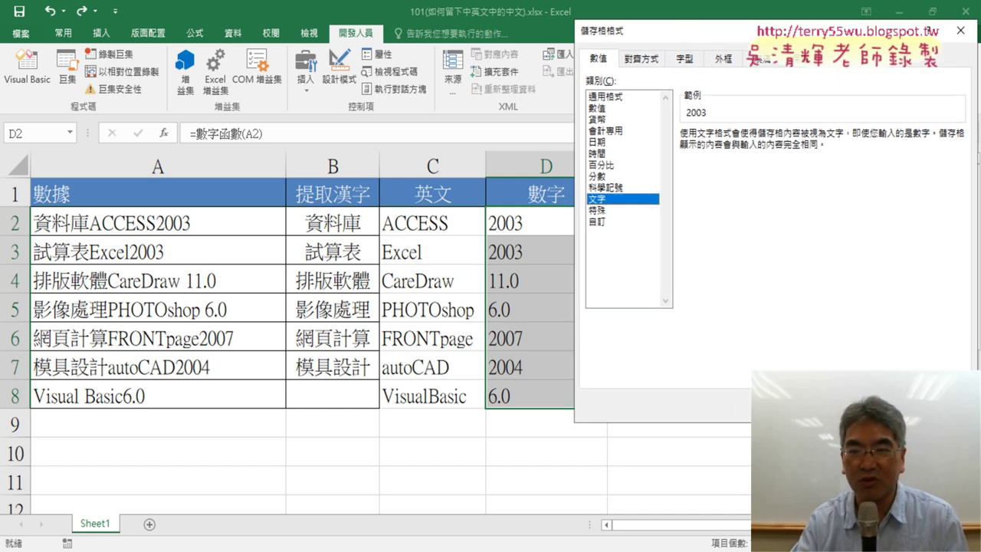
{"action": "key", "text": "Return"}
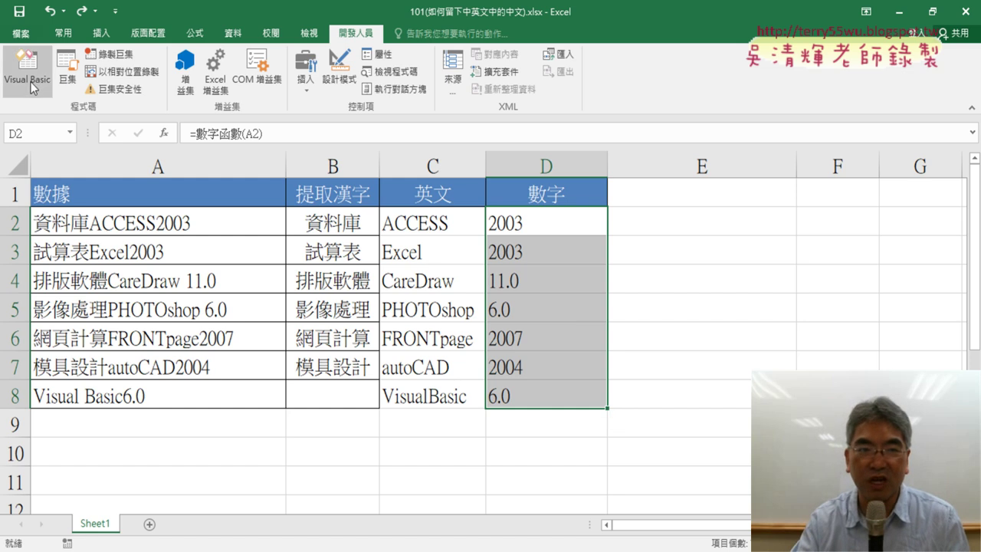
Step: Open the VBA editor and highlight the 英文函數 name and the 數字函數 [0-9.] Like pattern
{"action": "left_click", "coordinate": [31, 82]}
{"action": "scroll", "coordinate": [491, 203], "scroll_direction": "up", "scroll_amount": 1}
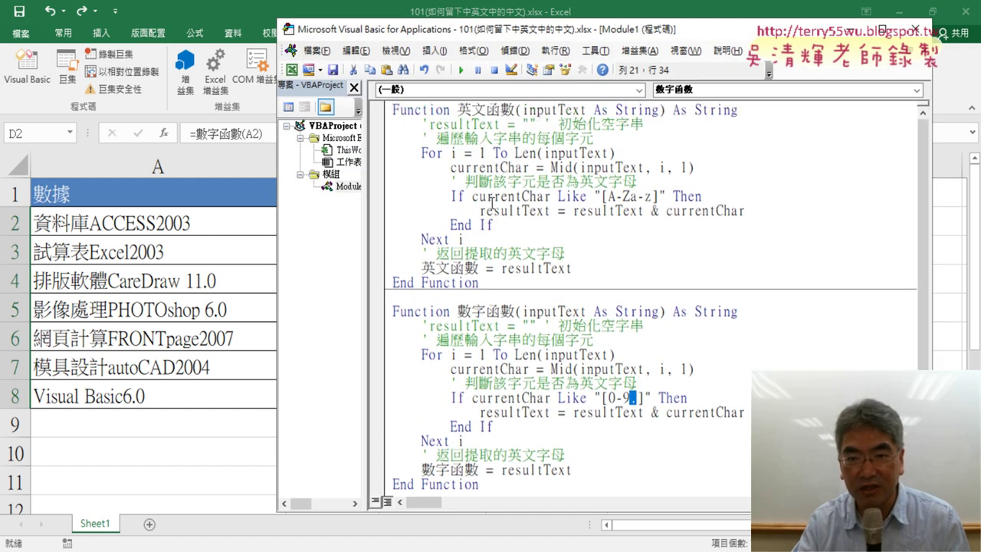
{"action": "left_click_drag", "start_coordinate": [457, 109], "coordinate": [515, 109]}
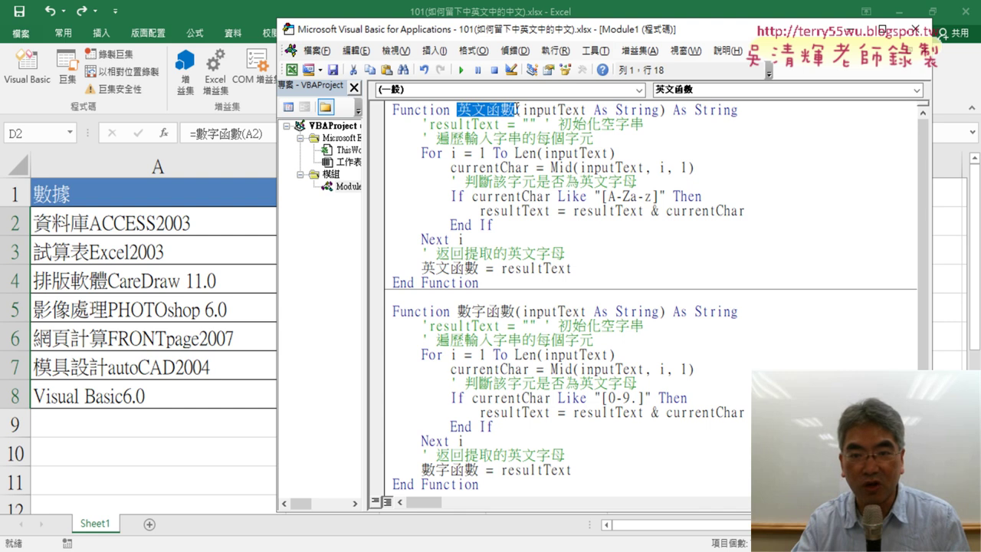
{"action": "scroll", "coordinate": [569, 337], "scroll_direction": "down", "scroll_amount": 1}
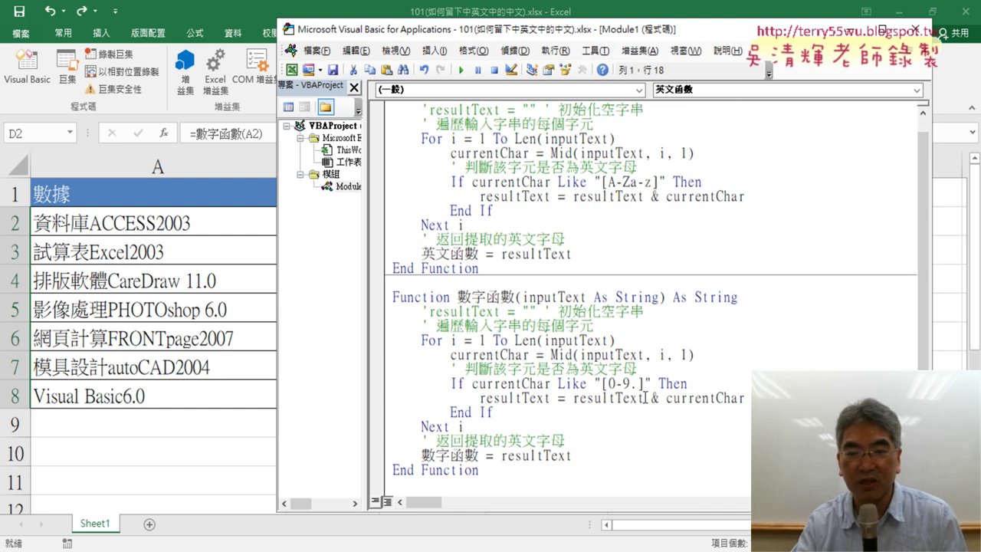
{"action": "left_click_drag", "start_coordinate": [639, 383], "coordinate": [614, 383]}
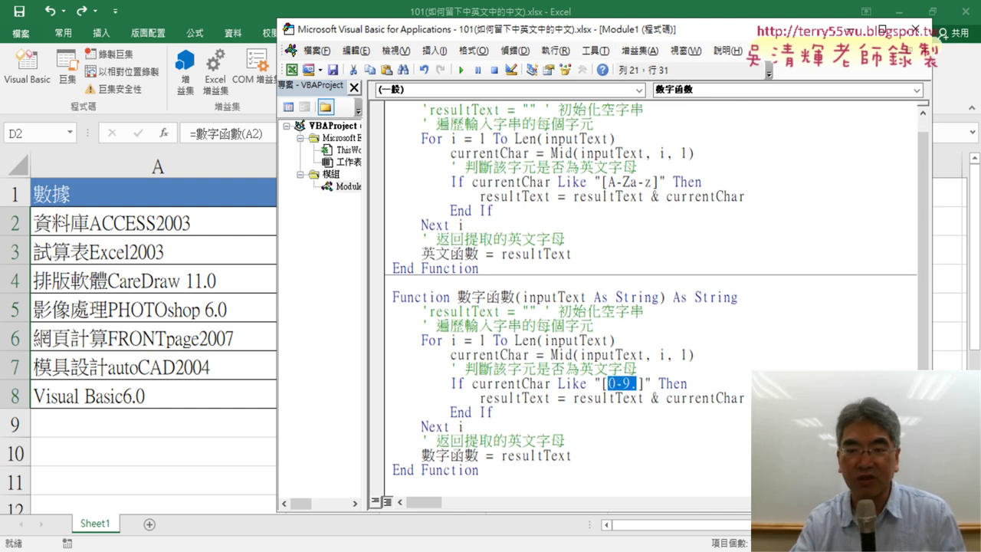